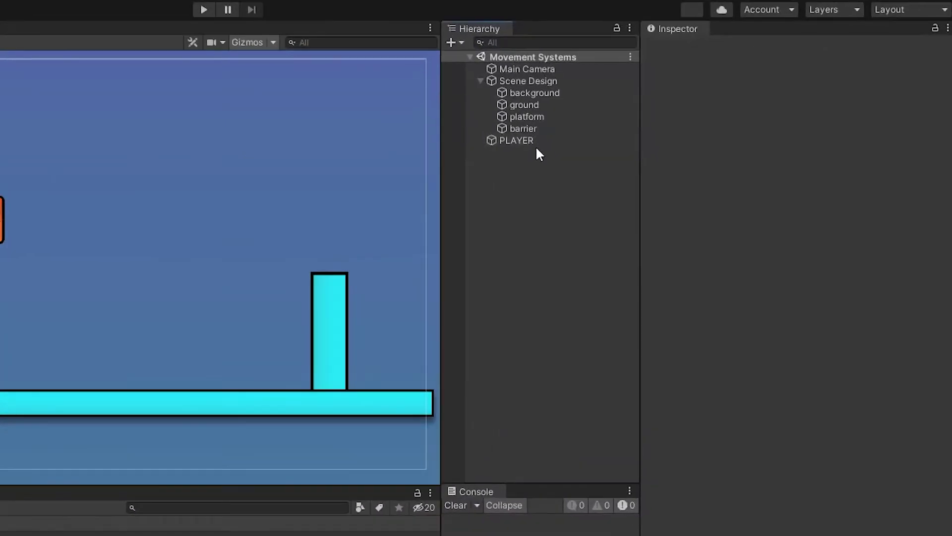
Create a new MovementController script from PLAYER's Add Component menu and attach it
{"action": "left_click", "coordinate": [766, 166]}
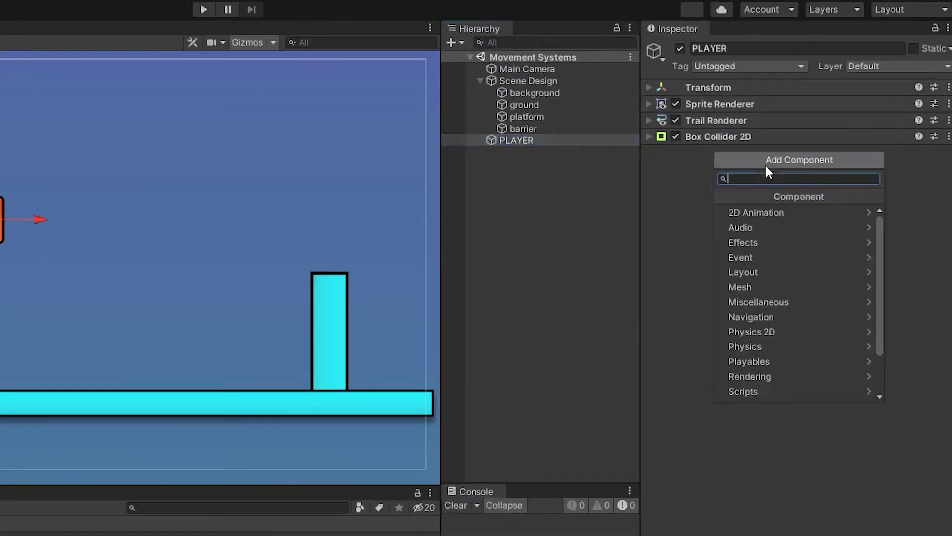
{"action": "type", "text": "MovementController"}
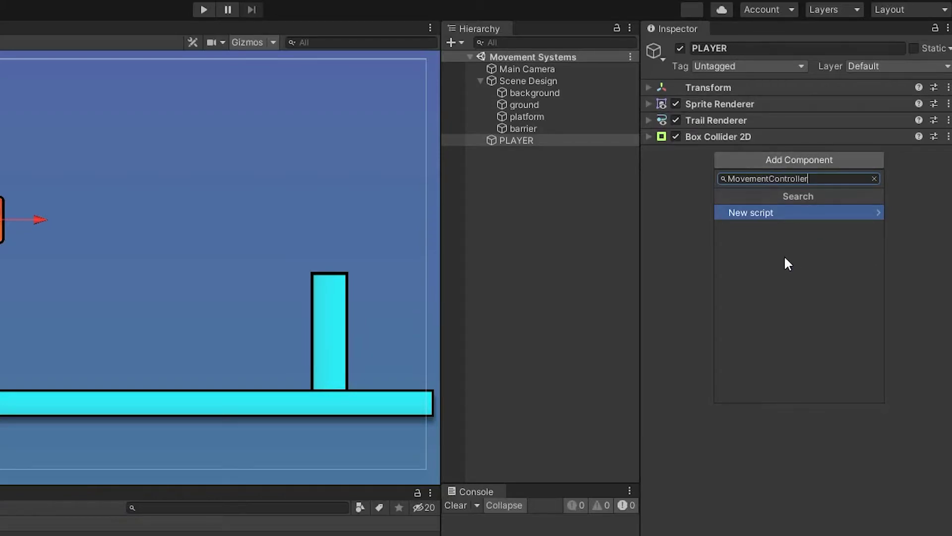
{"action": "left_click", "coordinate": [766, 212]}
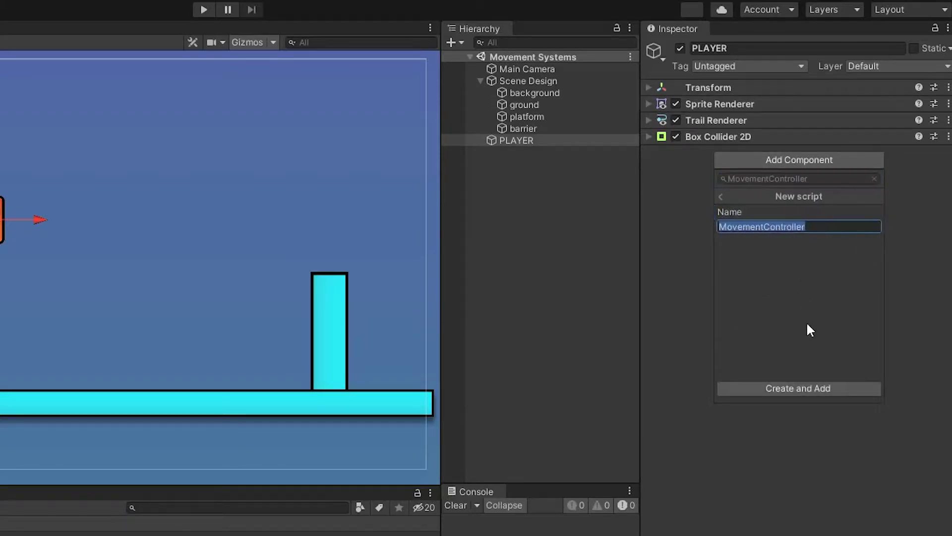
{"action": "left_click", "coordinate": [790, 388]}
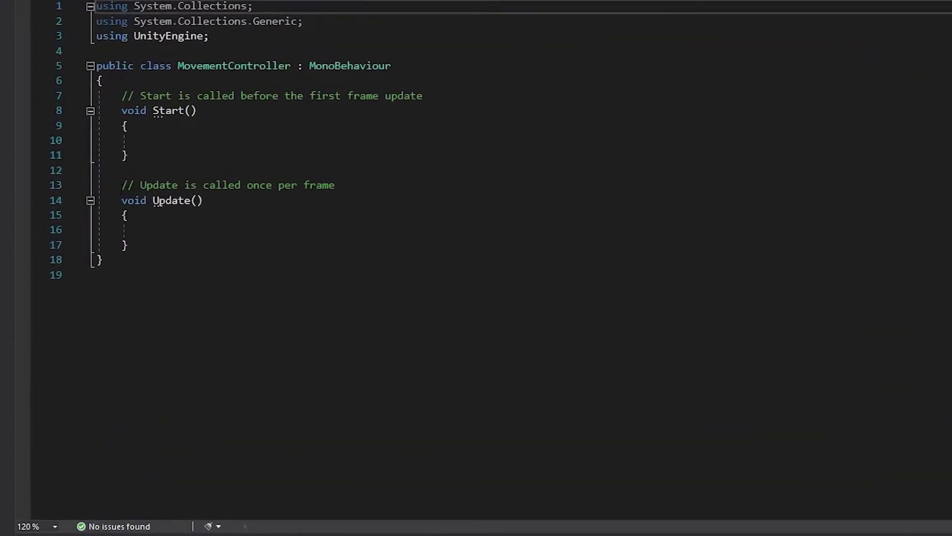
Remove the template comments and declare Vector2 move and public int speed
{"action": "key", "text": "ctrl+x"}
{"action": "left_click", "coordinate": [224, 94]}
{"action": "key", "text": "ctrl+x"}
{"action": "left_click", "coordinate": [146, 79]}
{"action": "key", "text": "Return"}
{"action": "key", "text": "Return"}
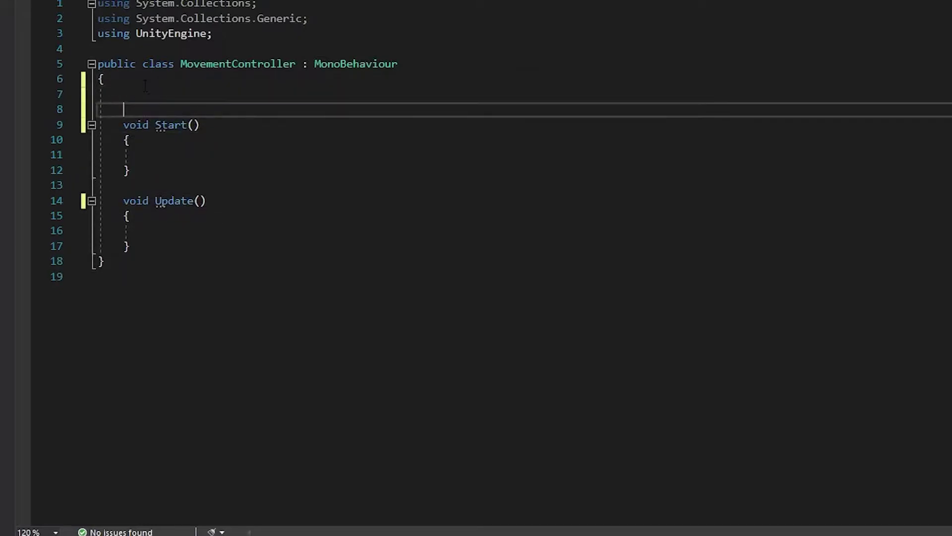
{"action": "key", "text": "Up"}
{"action": "type", "text": "vector"}
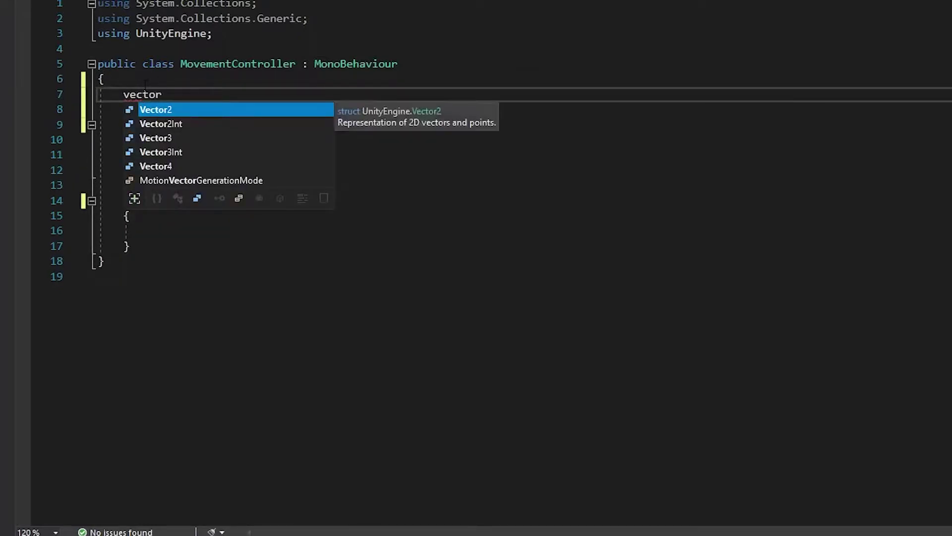
{"action": "key", "text": "Tab"}
{"action": "type", "text": "move"}
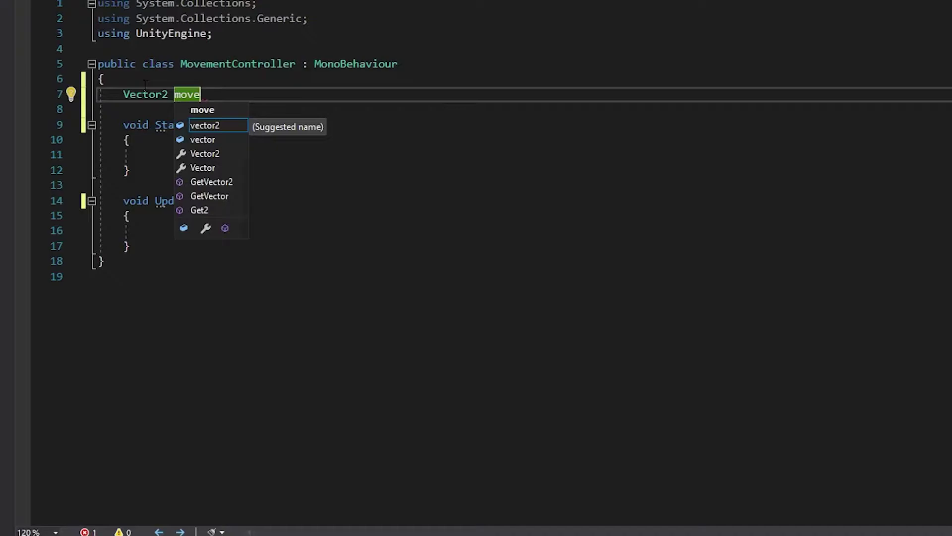
{"action": "type", "text": ";"}
{"action": "key", "text": "Return"}
{"action": "type", "text": "public "}
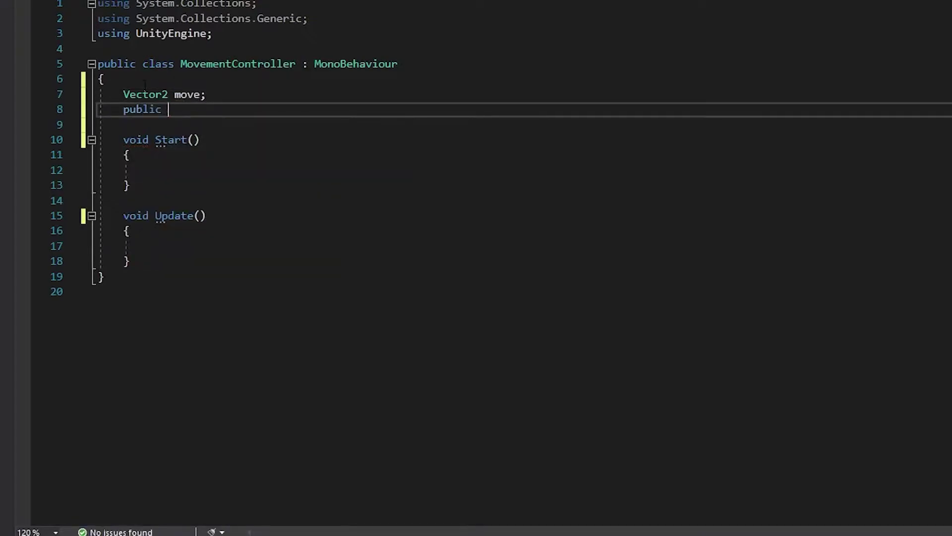
{"action": "type", "text": "int speed;"}
In Update, set move from Input.GetAxisRaw("Horizontal") and Input.GetAxisRaw("Vertical")
{"action": "left_click", "coordinate": [269, 247]}
{"action": "type", "text": "move"}
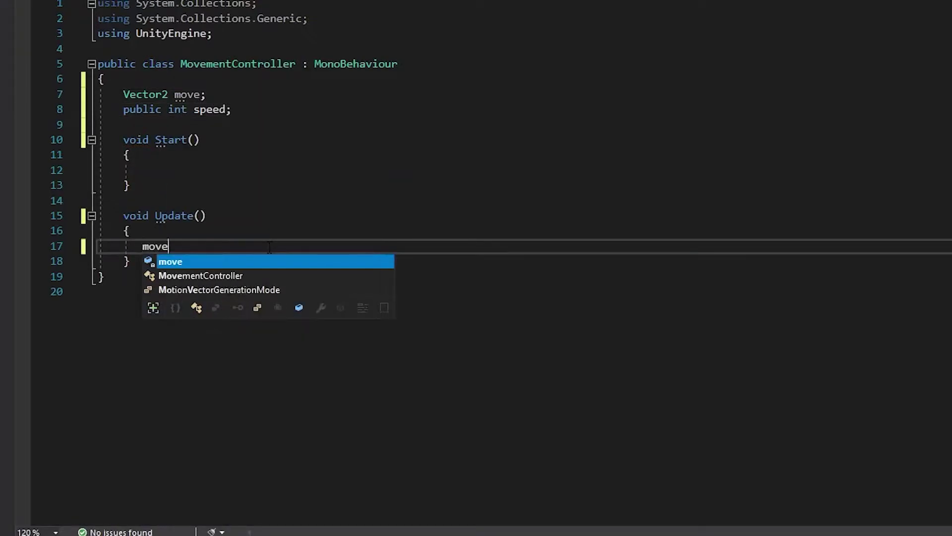
{"action": "type", "text": "=new "}
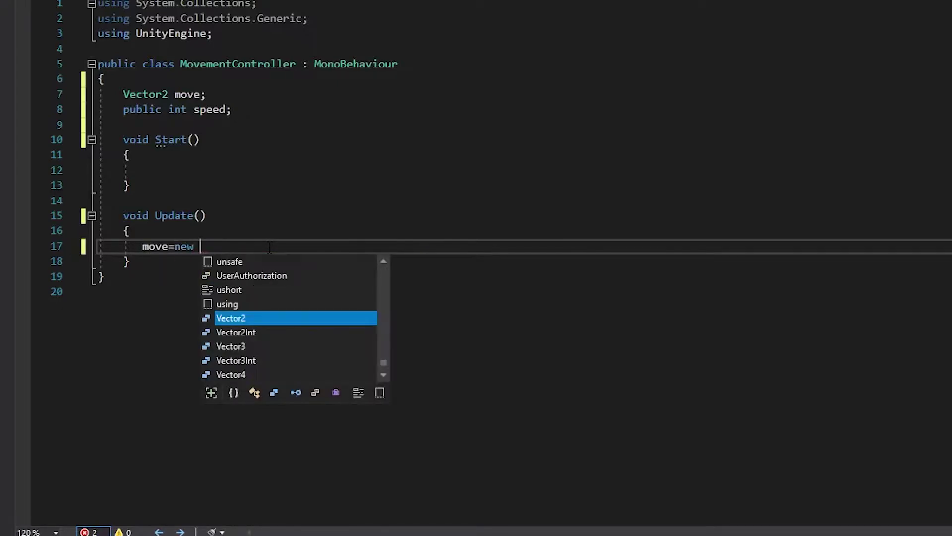
{"action": "type", "text": "Vector2(Input"}
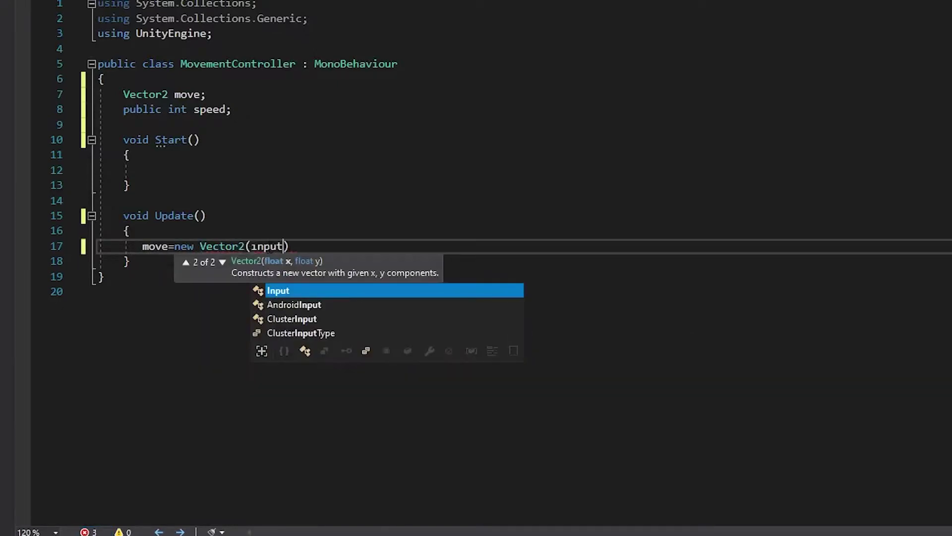
{"action": "type", "text": "."}
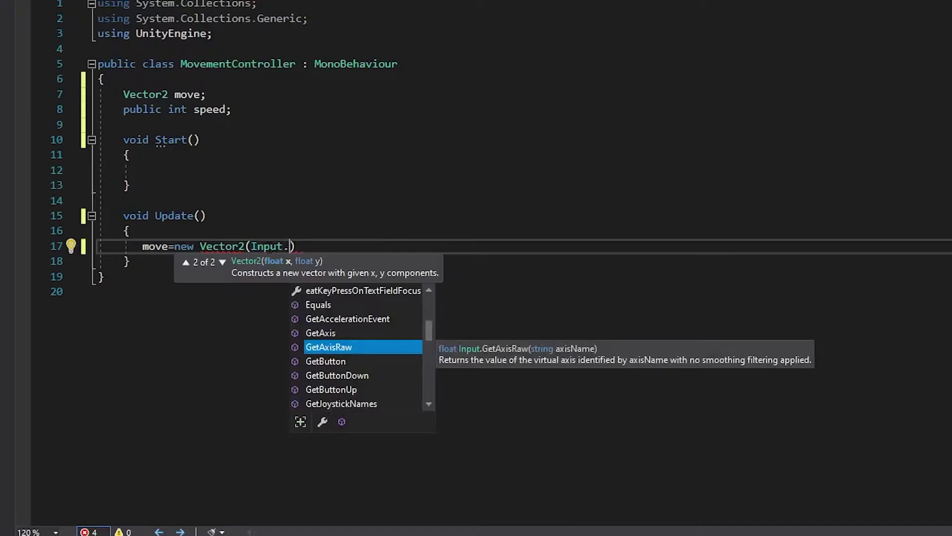
{"action": "type", "text": "get"}
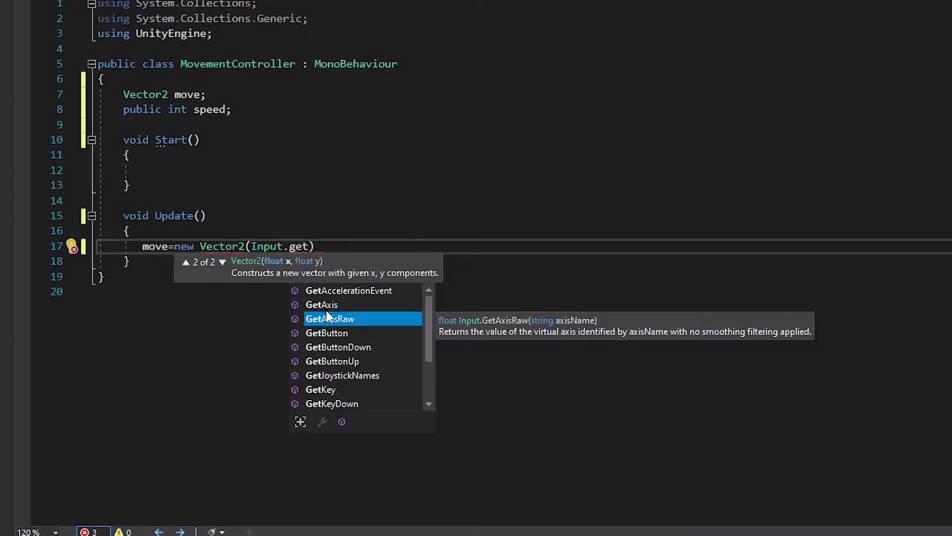
{"action": "key", "text": "Tab"}
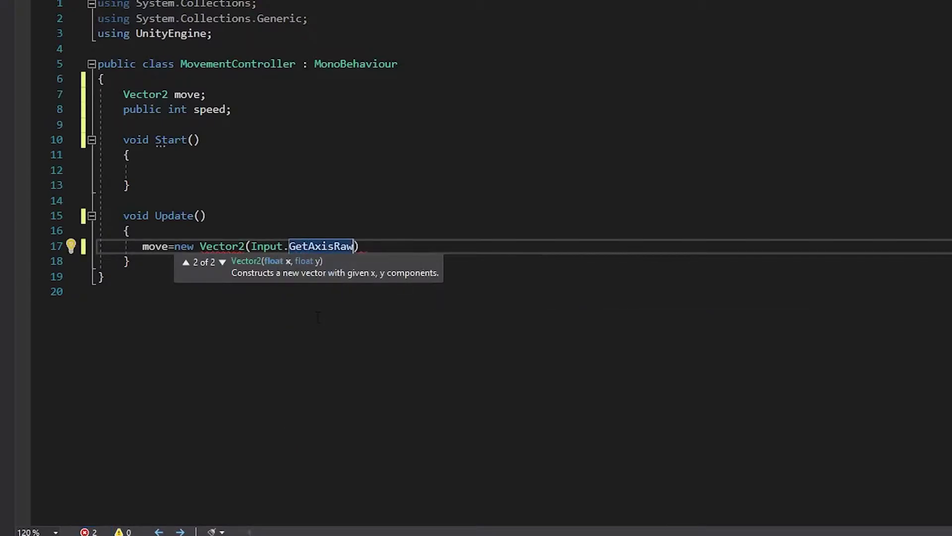
{"action": "type", "text": "(\"Hori"}
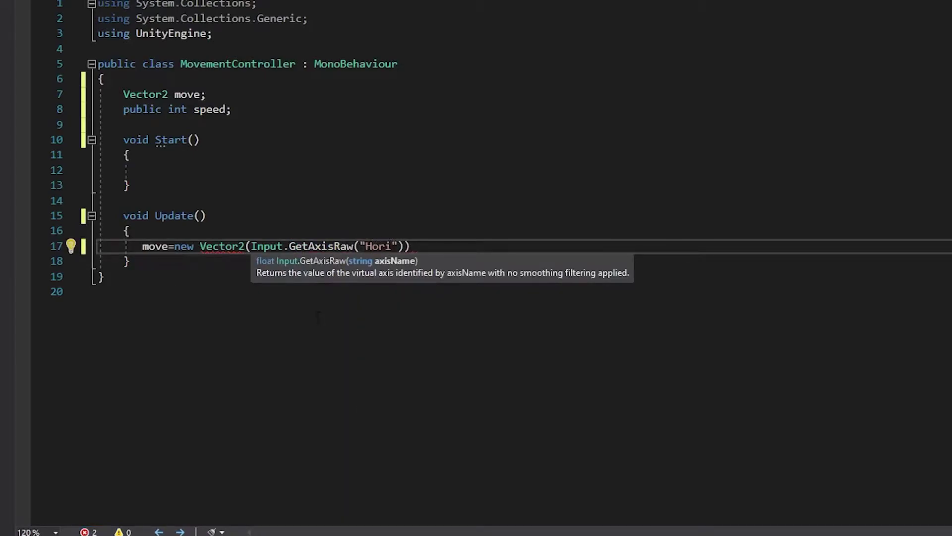
{"action": "type", "text": "), "}
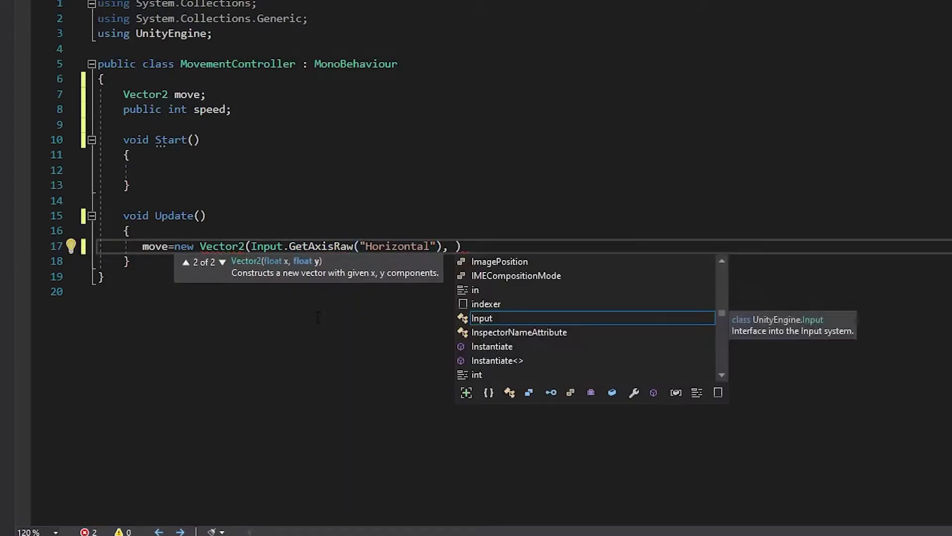
{"action": "type", "text": "inp.get"}
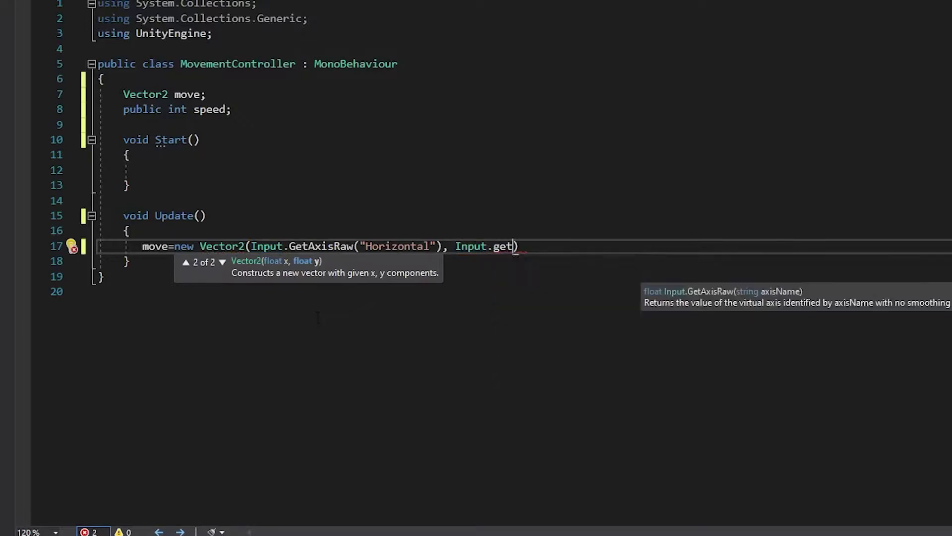
{"action": "key", "text": "Tab"}
{"action": "type", "text": "(\"Vertica"}
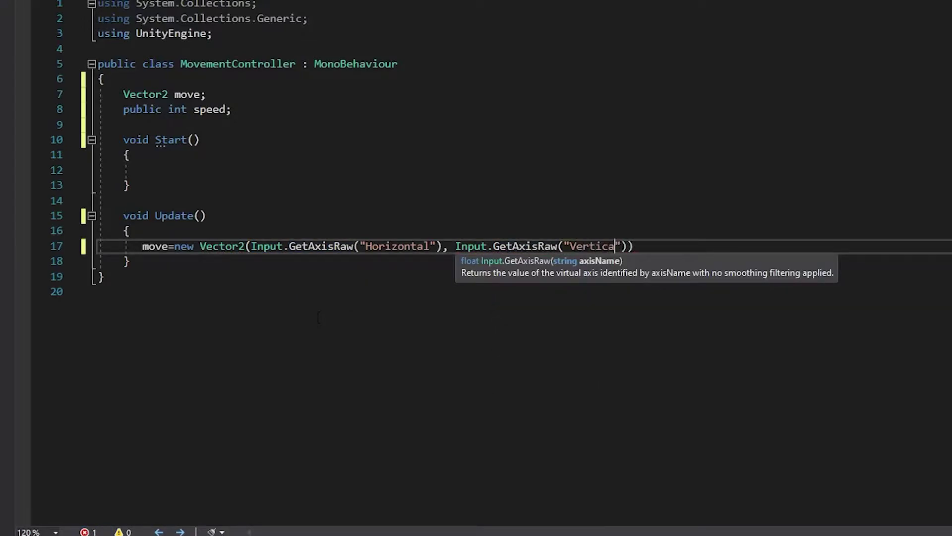
{"action": "type", "text": ";"}
In Project Settings > Input Manager, expand the Horizontal axis, then the Vertical axis
{"action": "key", "text": "alt+Tab"}
{"action": "left_click", "coordinate": [35, 20]}
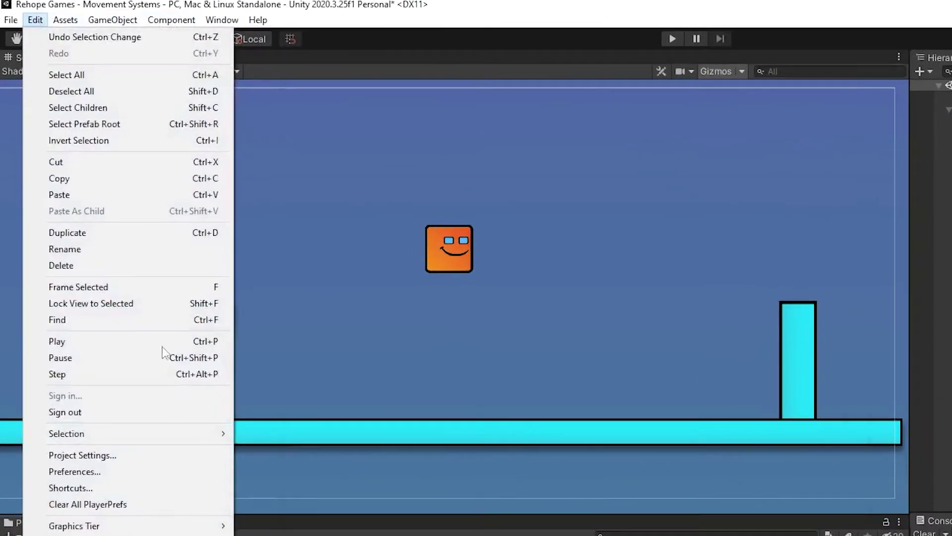
{"action": "left_click", "coordinate": [155, 456]}
{"action": "left_click", "coordinate": [247, 84]}
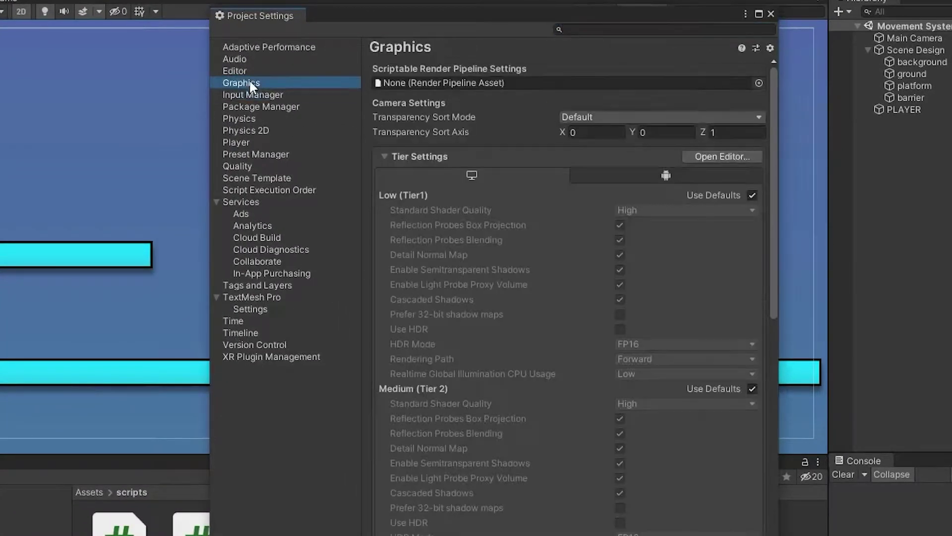
{"action": "left_click", "coordinate": [385, 131]}
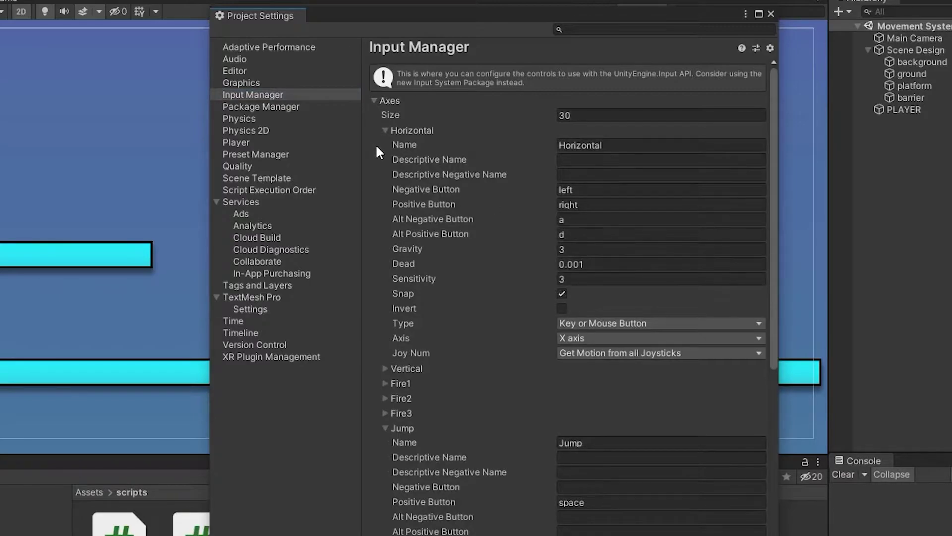
{"action": "left_click", "coordinate": [382, 131]}
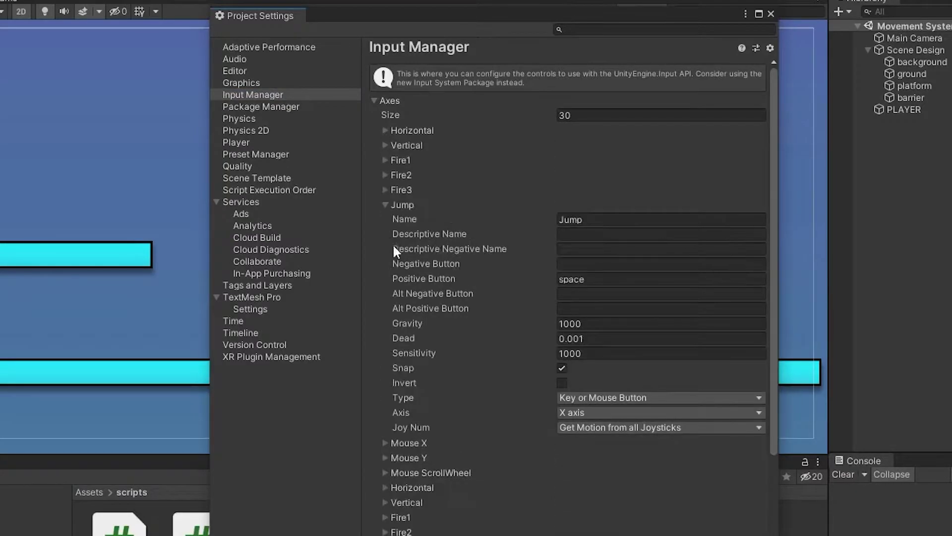
{"action": "left_click", "coordinate": [384, 146]}
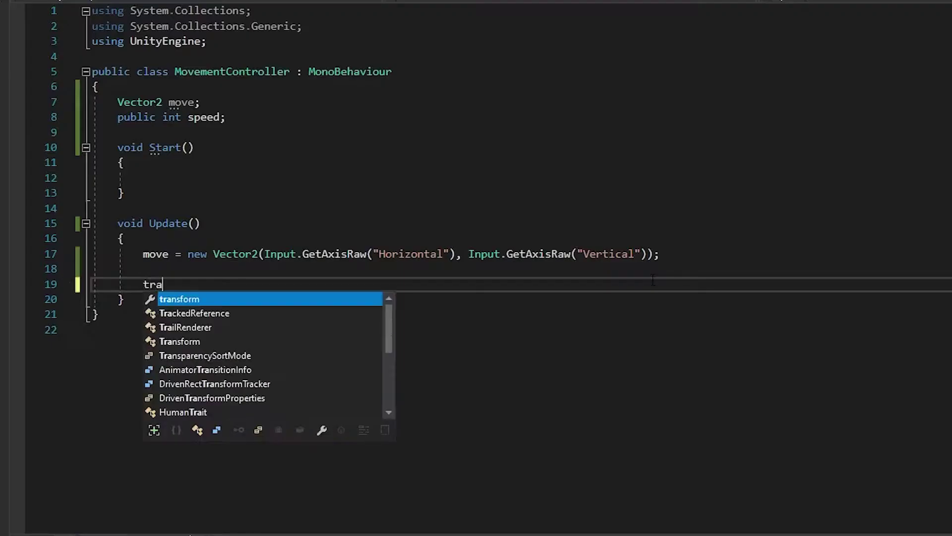
{"action": "type", "text": "nsform.position+=new Vec"}
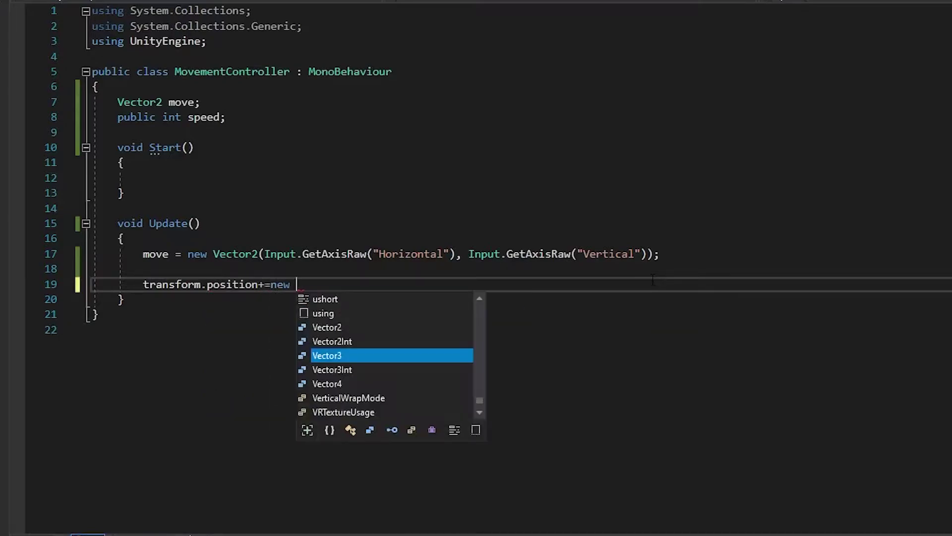
Complete the position-adding line using Vector3, move, speed and Time
{"action": "key", "text": "Tab"}
{"action": "type", "text": "(move"}
{"action": "key", "text": "Escape"}
{"action": "type", "text": ".x,"}
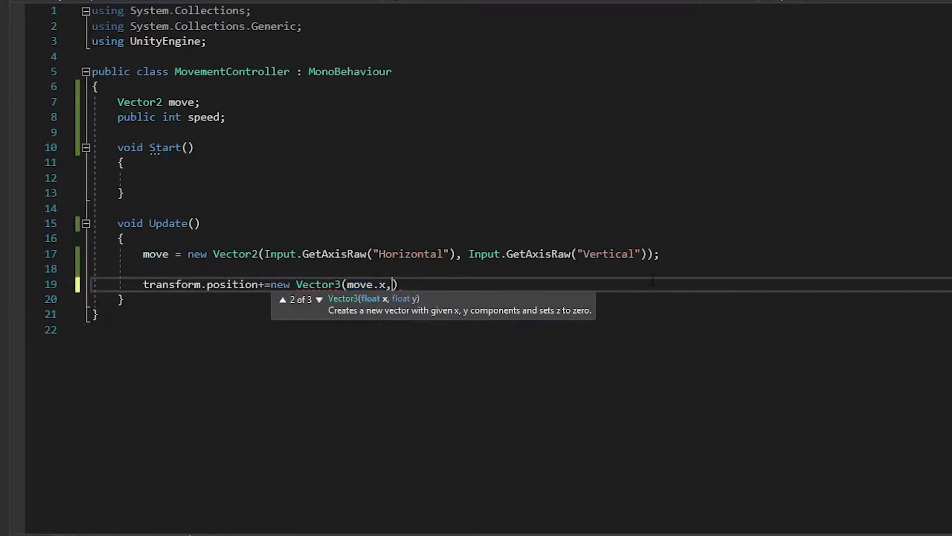
{"action": "type", "text": "move.y"}
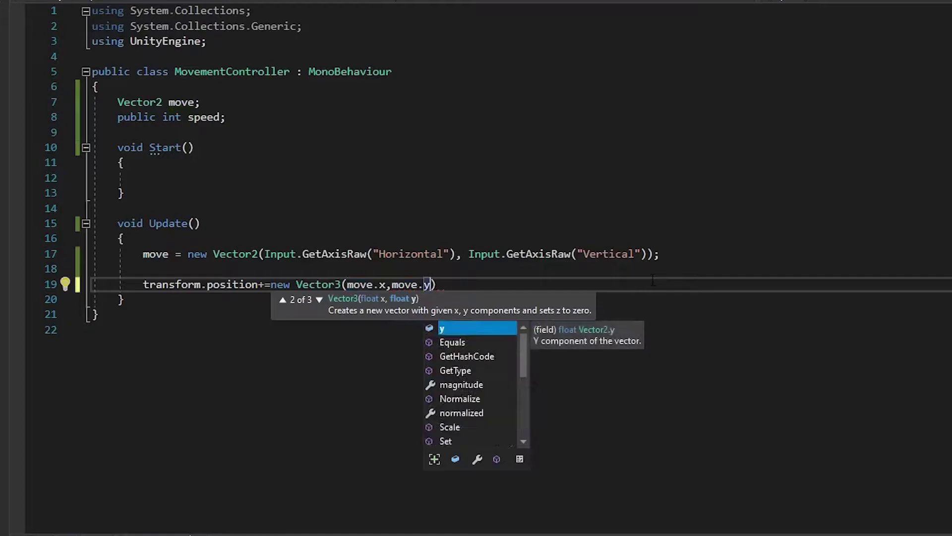
{"action": "type", "text": ",z"}
{"action": "key", "text": "Escape"}
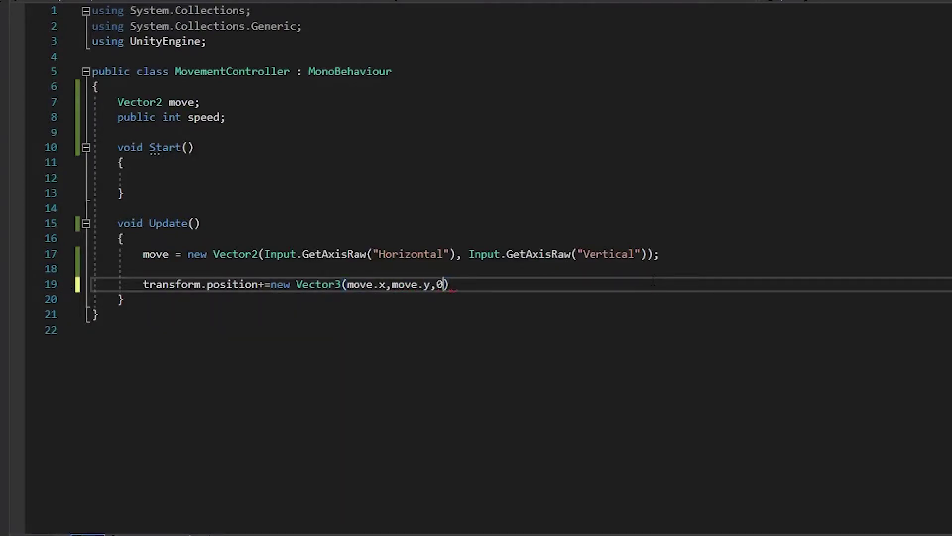
{"action": "type", "text": "*spe"}
{"action": "key", "text": "Tab"}
{"action": "type", "text": "*Ti"}
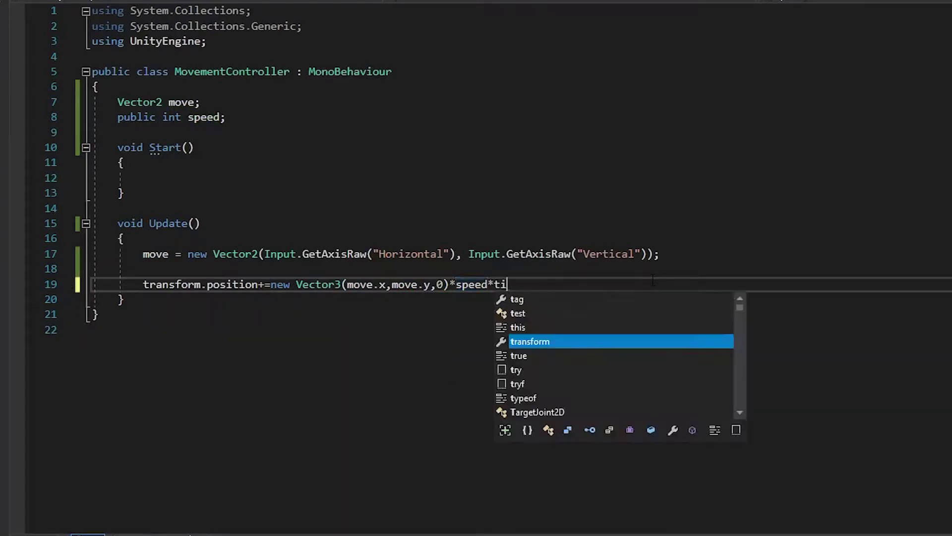
{"action": "key", "text": "Tab"}
{"action": "type", "text": ".de;"}
{"action": "key", "text": "Down"}
{"action": "key", "text": "Down"}
{"action": "key", "text": "Down"}
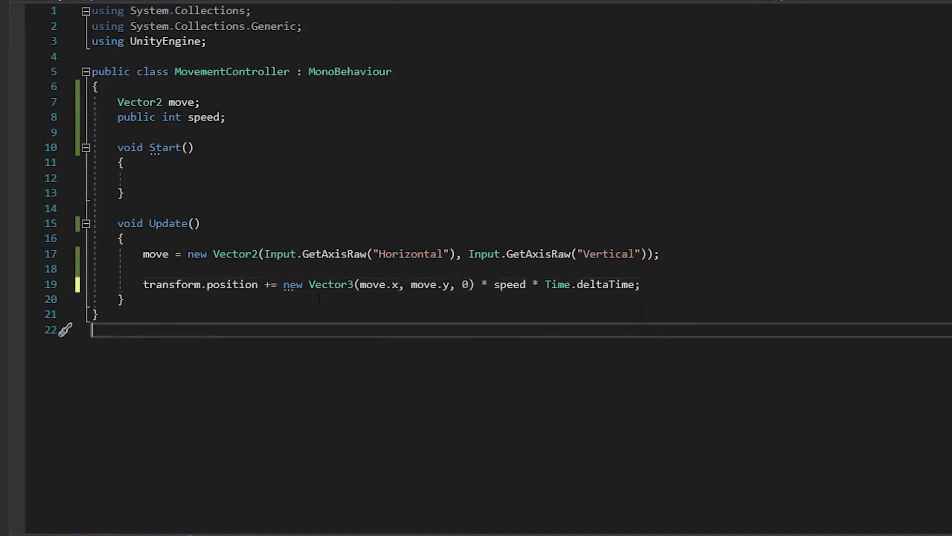
Add transform.Translate(move * speed * Time.deltaTime) on a new line
{"action": "key", "text": "Up"}
{"action": "key", "text": "Up"}
{"action": "key", "text": "Up"}
{"action": "key", "text": "Return"}
{"action": "key", "text": "Return"}
{"action": "type", "text": "tra"}
{"action": "key", "text": "Tab"}
{"action": "type", "text": ".tra"}
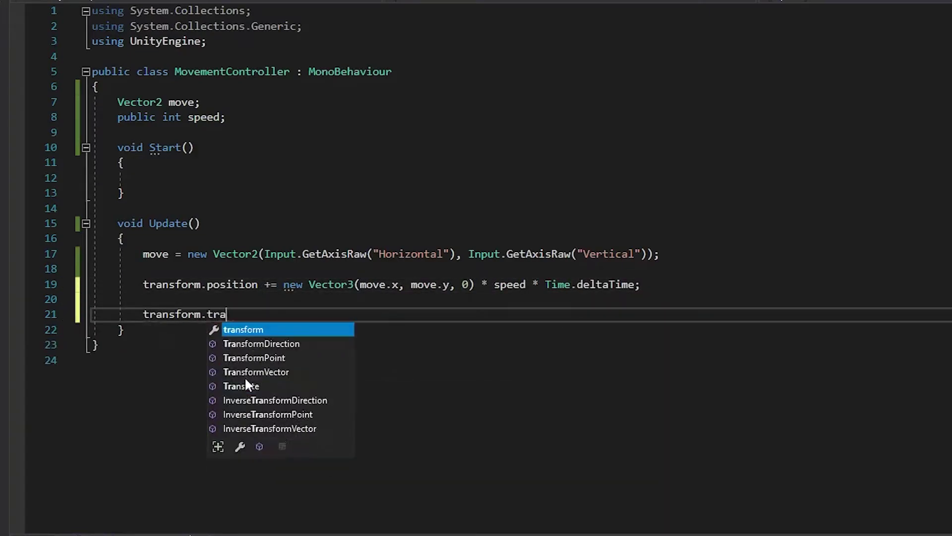
{"action": "key", "text": "Tab"}
{"action": "type", "text": "(mo"}
{"action": "key", "text": "Tab"}
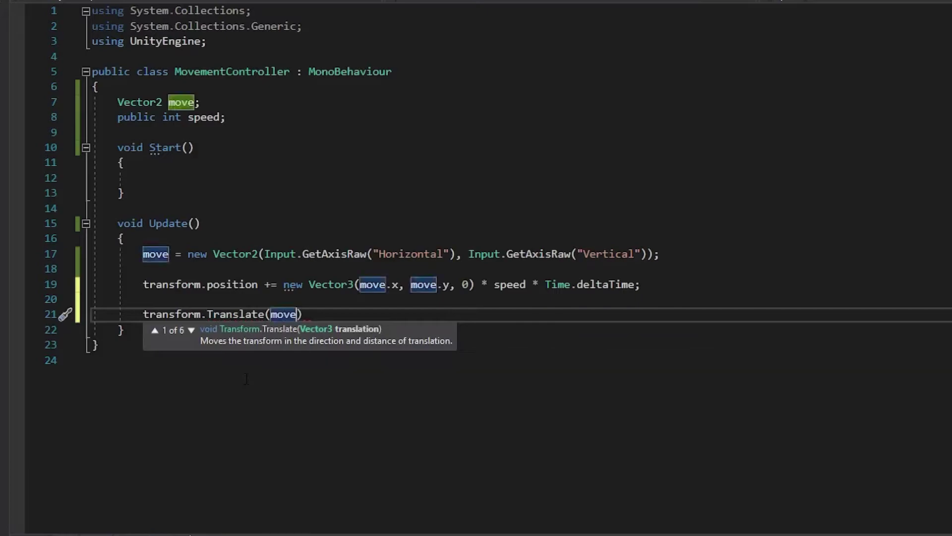
{"action": "type", "text": "*speed*Time"}
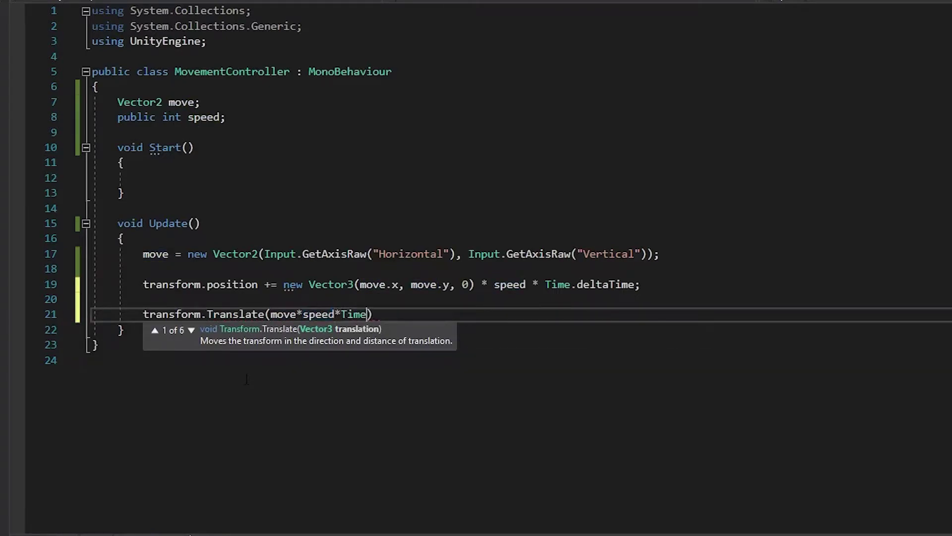
{"action": "type", "text": ".deltaTime);"}
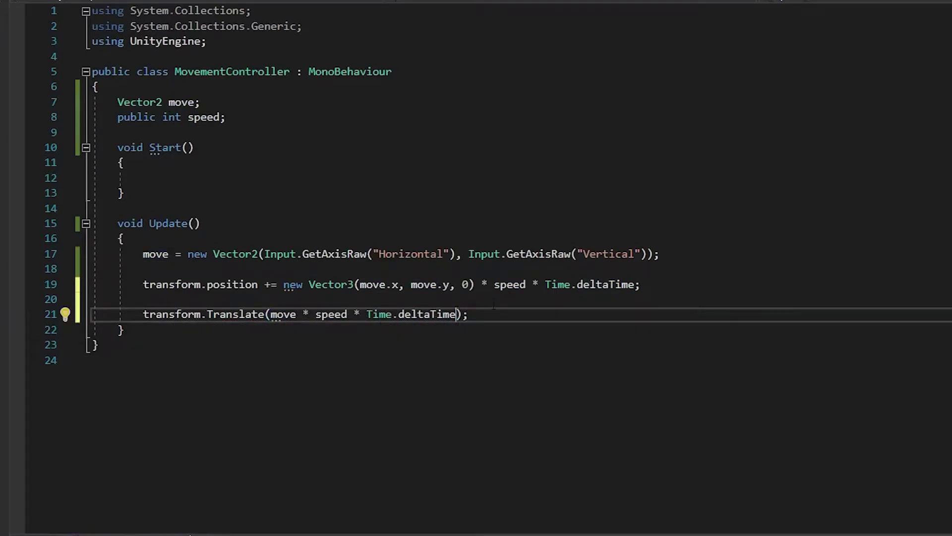
{"action": "type", "text": ","}
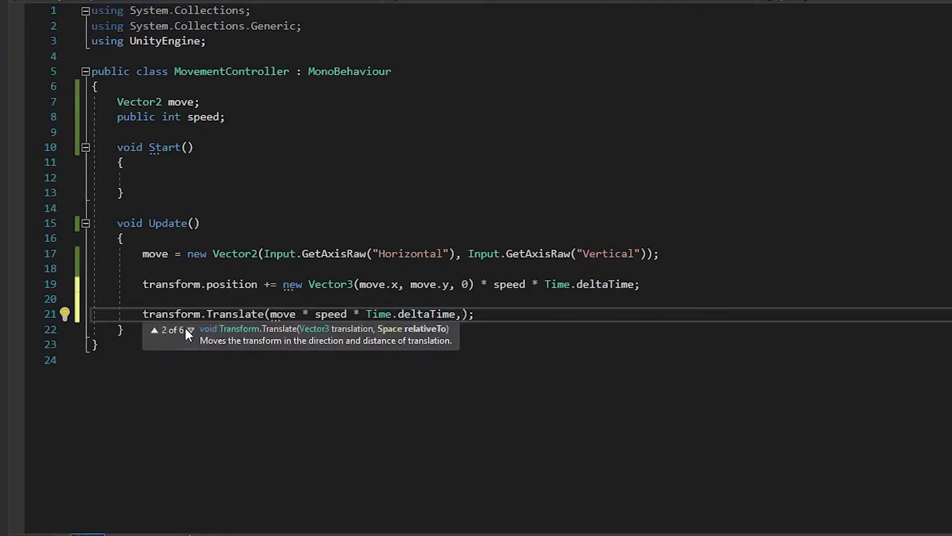
{"action": "left_click", "coordinate": [185, 328]}
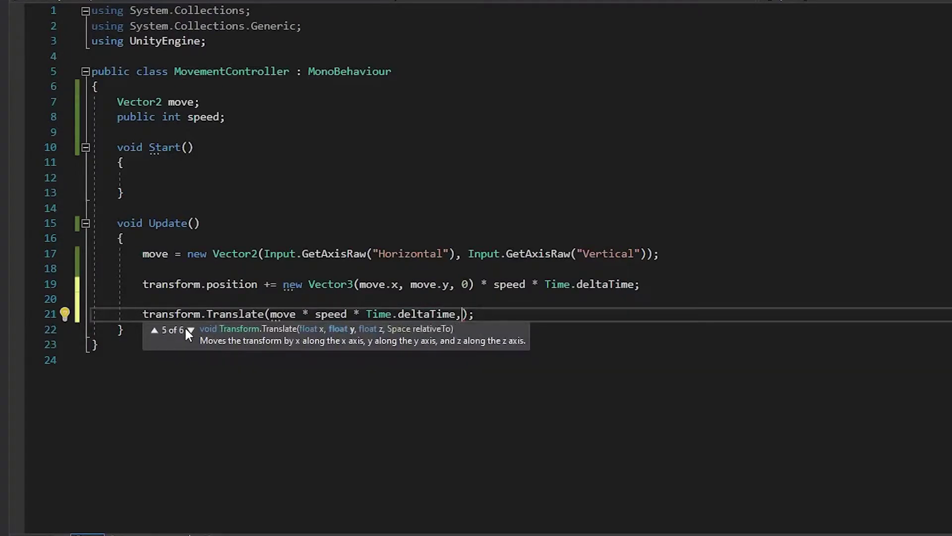
{"action": "key", "text": "BackSpace"}
Delete the old position-adding line and its leftover blank line
{"action": "left_click_drag", "start_coordinate": [142, 284], "coordinate": [768, 282]}
{"action": "key", "text": "BackSpace"}
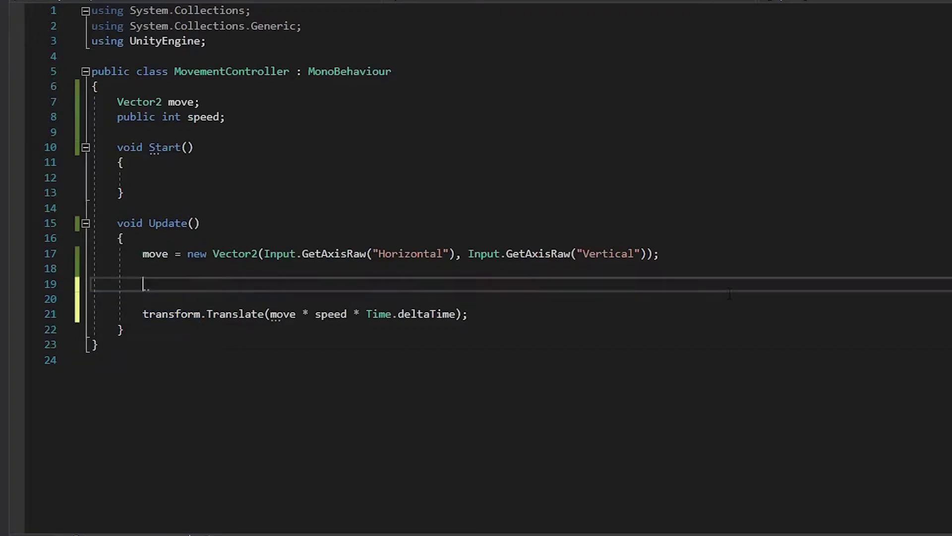
{"action": "key", "text": "Delete"}
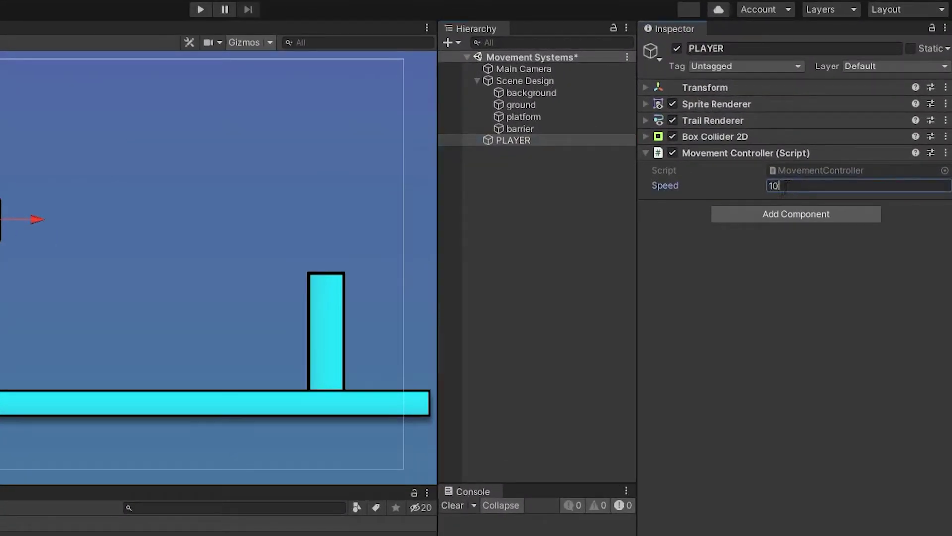
Play the game and steer the player left and right, jumping once
{"action": "left_click", "coordinate": [447, 30]}
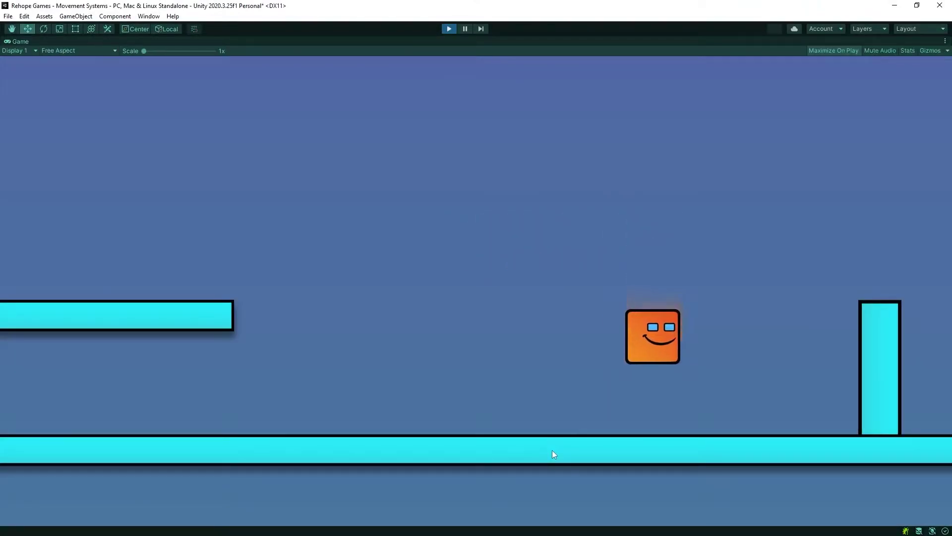
{"action": "key", "text": "Left"}
{"action": "key", "text": "space"}
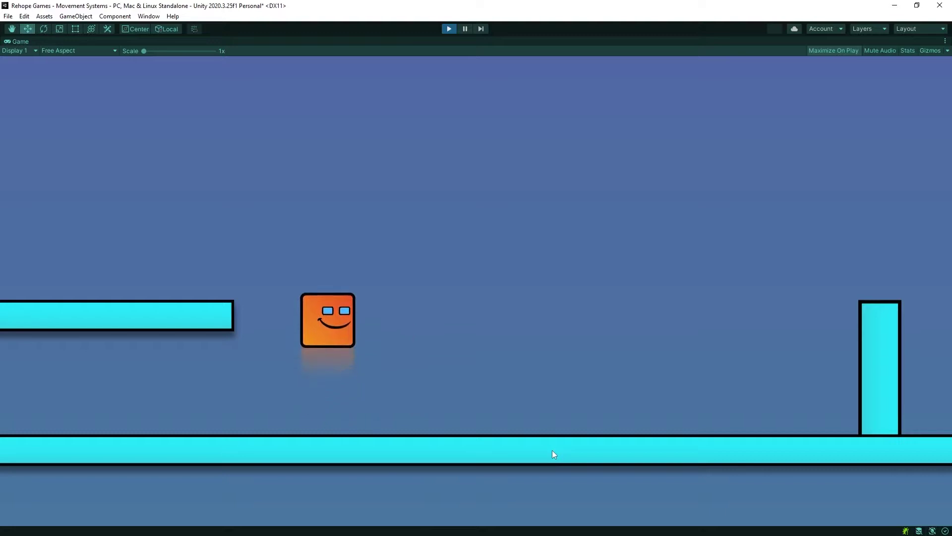
{"action": "key", "text": "Right"}
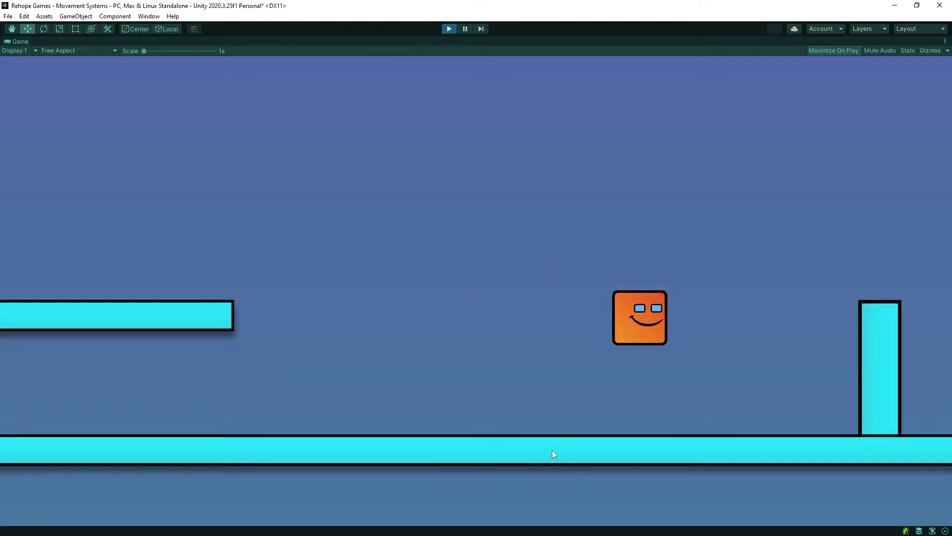
{"action": "key", "text": "Left"}
{"action": "key", "text": "Right"}
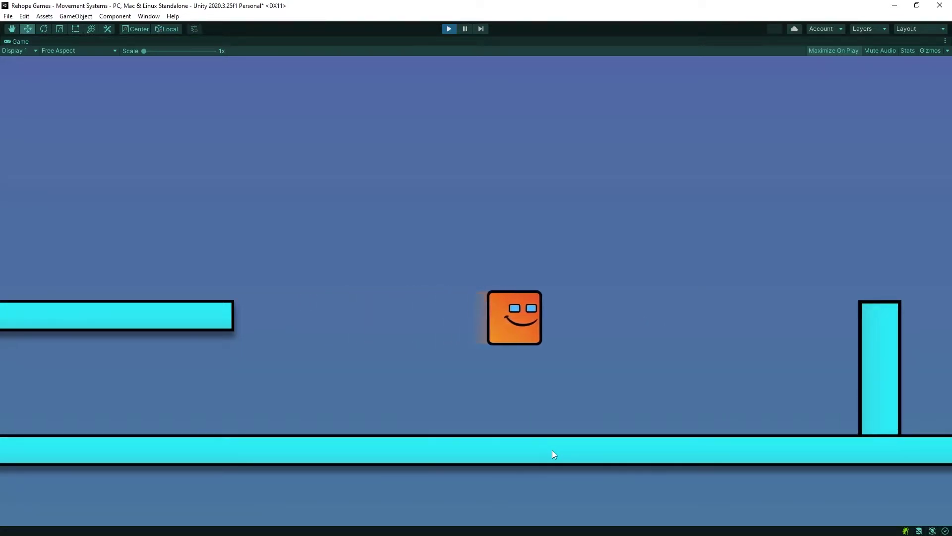
{"action": "key", "text": "Right"}
{"action": "key", "text": "Left"}
{"action": "key", "text": "Right"}
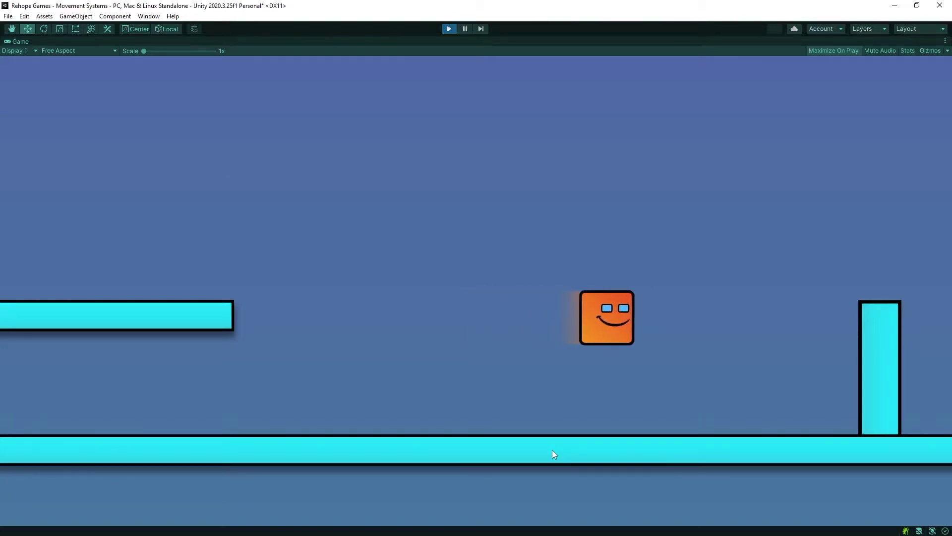
{"action": "key", "text": "Left"}
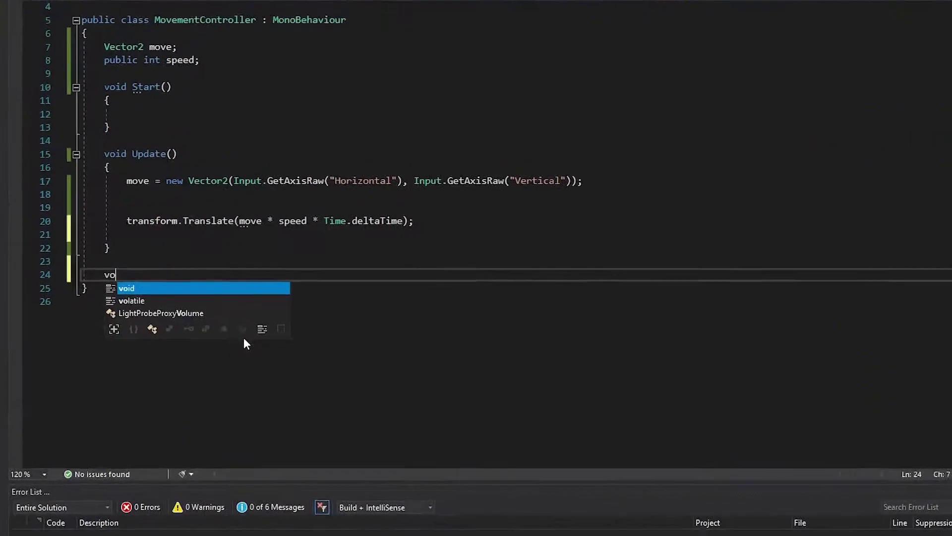
{"action": "type", "text": "id fli"}
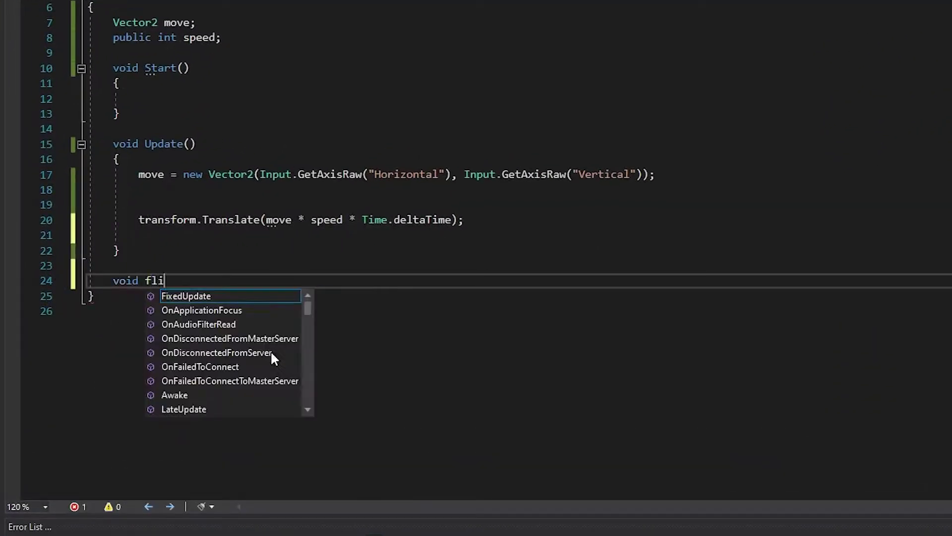
{"action": "type", "text": "p(){"}
Write flip() setting localScale to (-1,1,1) or (1,1,1) based on move.x
{"action": "key", "text": "Return"}
{"action": "type", "text": "if("}
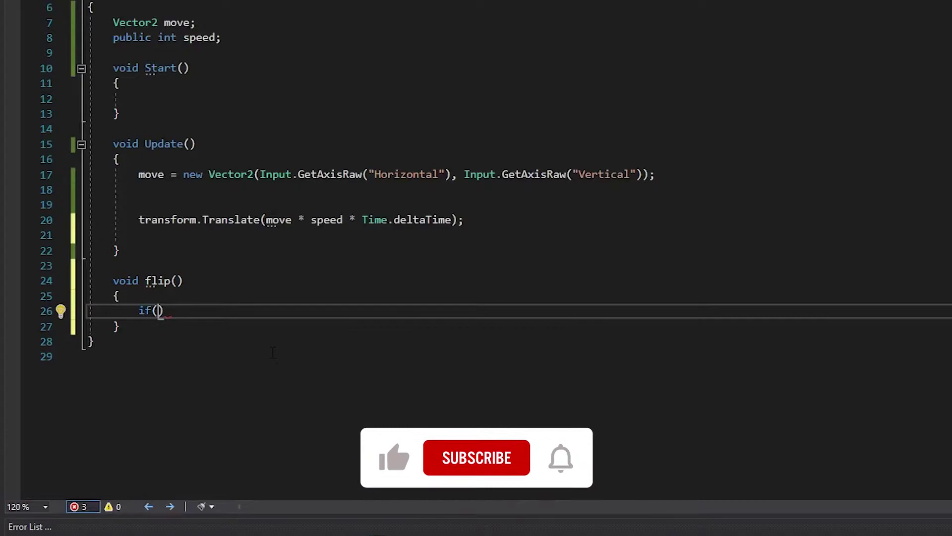
{"action": "type", "text": "move.x<0.01"}
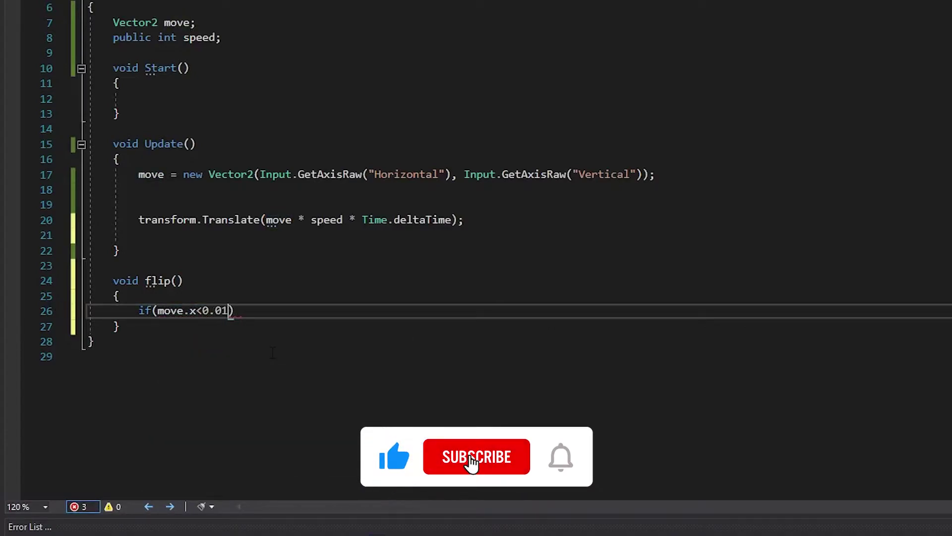
{"action": "type", "text": "f"}
{"action": "key", "text": "Right"}
{"action": "type", "text": "transform.lo"}
{"action": "key", "text": "Tab"}
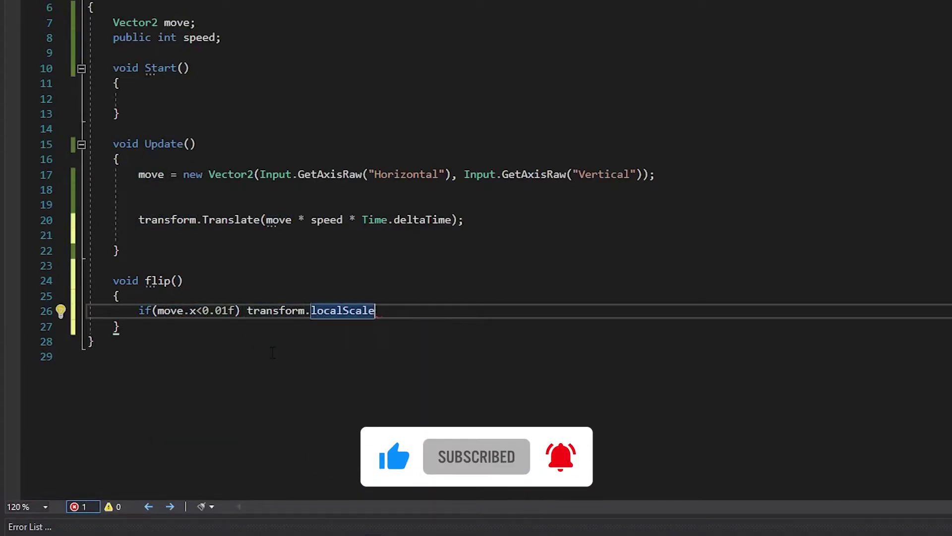
{"action": "type", "text": "= new Vector3(-1, 1, 1)"}
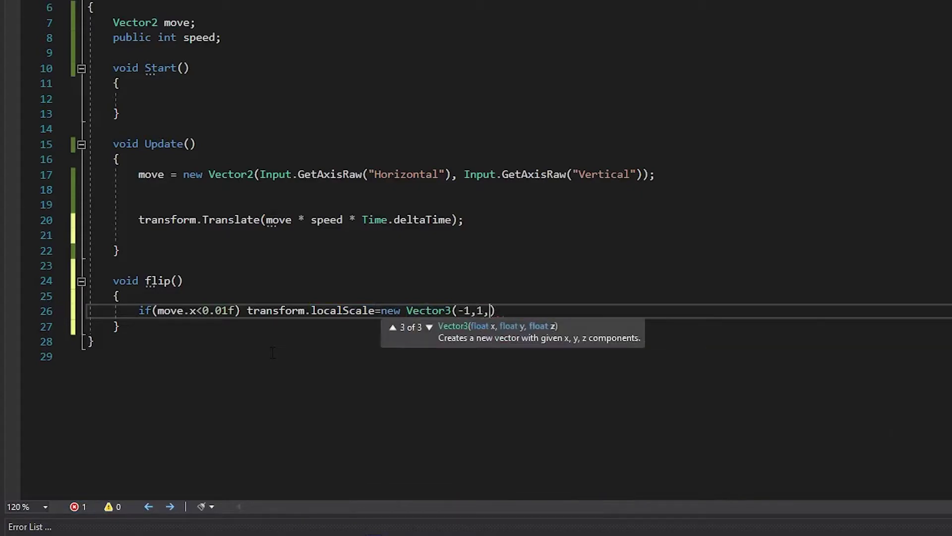
{"action": "type", "text": ";"}
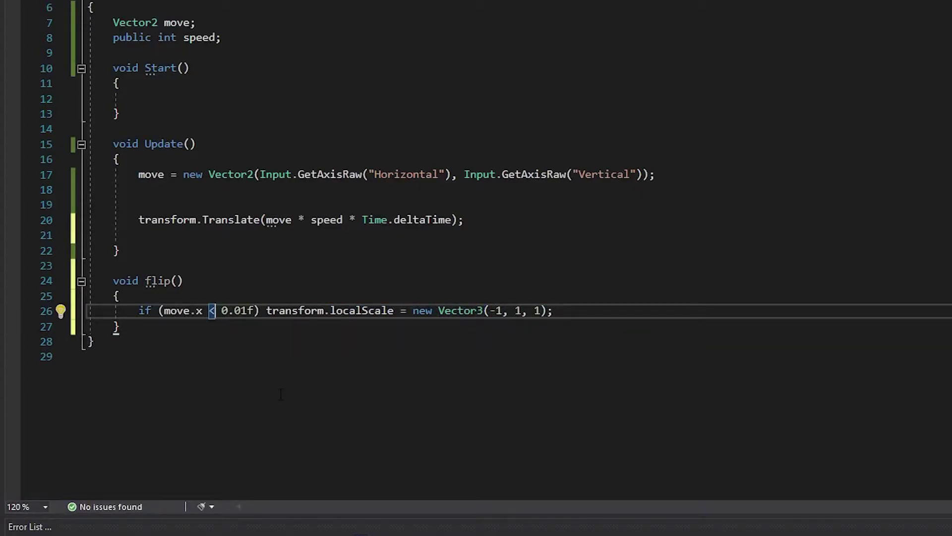
{"action": "type", "text": "-"}
{"action": "key", "text": "Return"}
{"action": "type", "text": "if"}
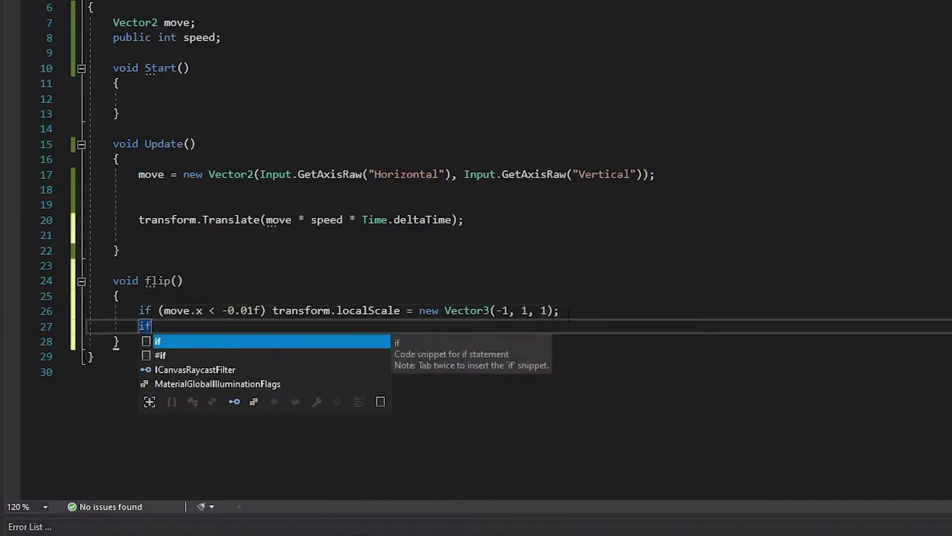
{"action": "type", "text": "(move.x>0.01f"}
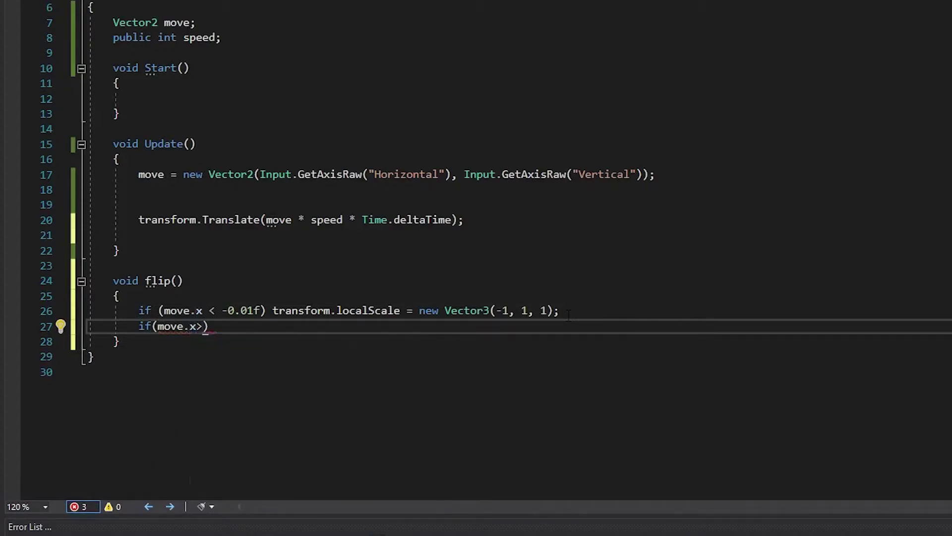
{"action": "type", "text": ") transform.lo"}
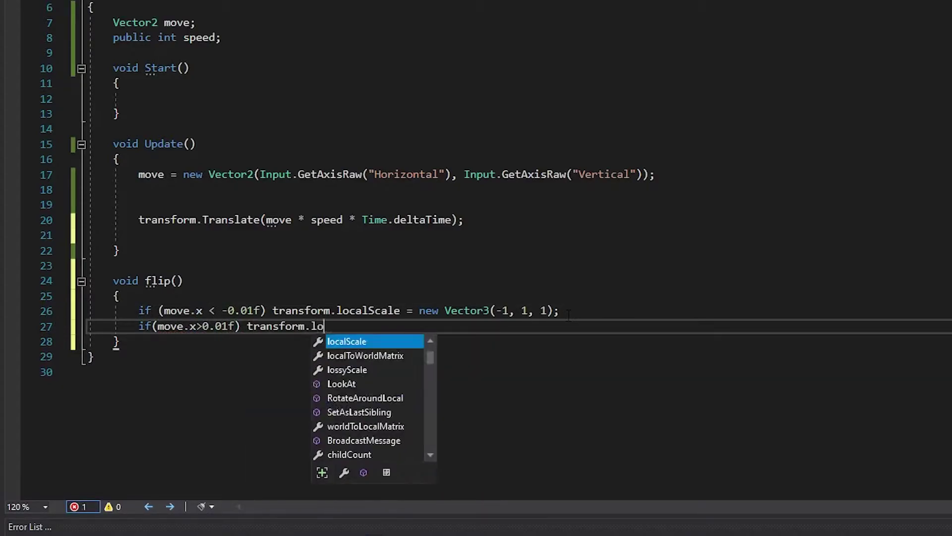
{"action": "key", "text": "Tab"}
{"action": "type", "text": "new Vector3("}
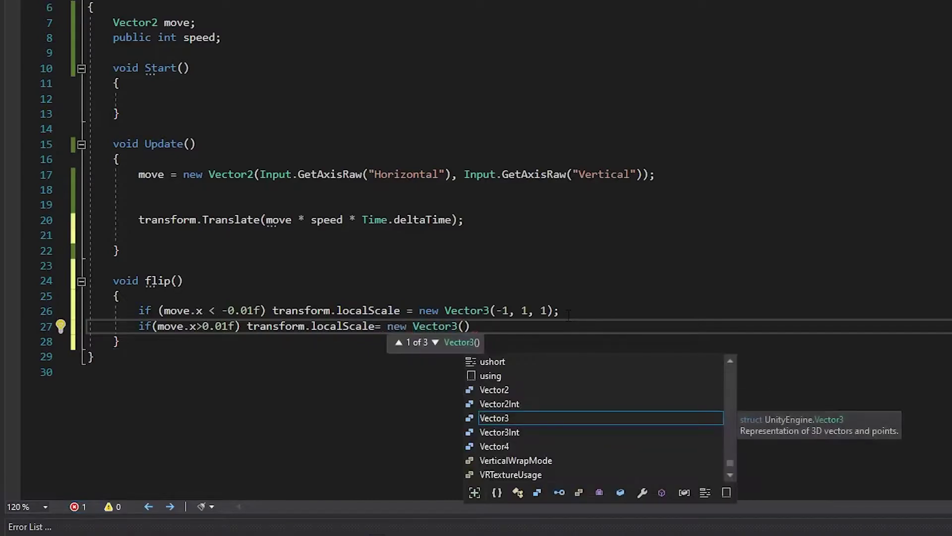
{"action": "type", "text": "1, 1, 1);"}
{"action": "left_click", "coordinate": [325, 436]}
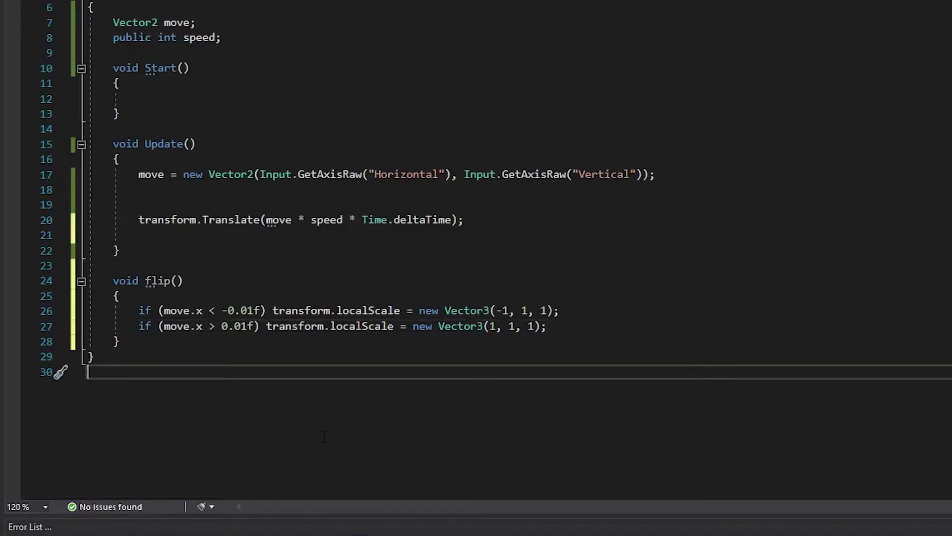
Call flip() in Update below the Translate call
{"action": "left_click", "coordinate": [223, 234]}
{"action": "key", "text": "Return"}
{"action": "type", "text": "flip()"}
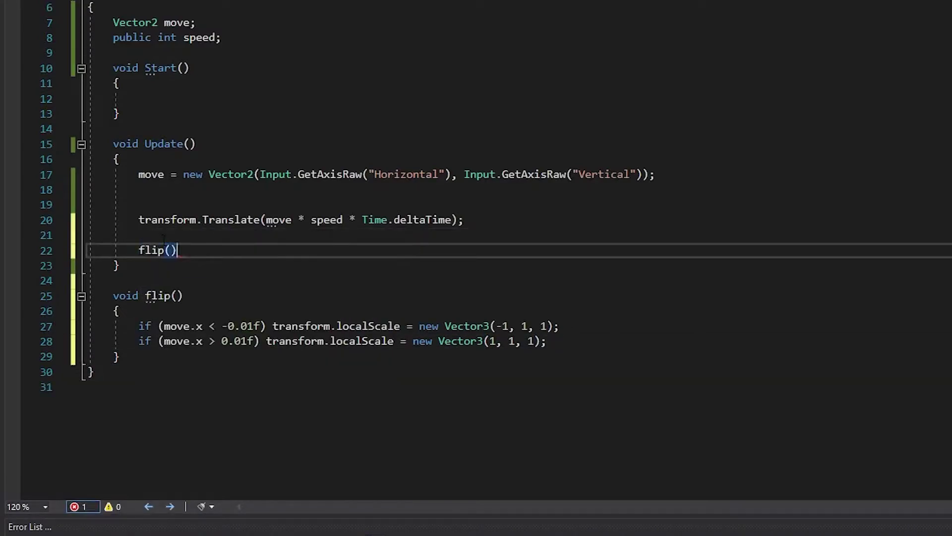
{"action": "type", "text": ";"}
{"action": "left_click", "coordinate": [229, 431]}
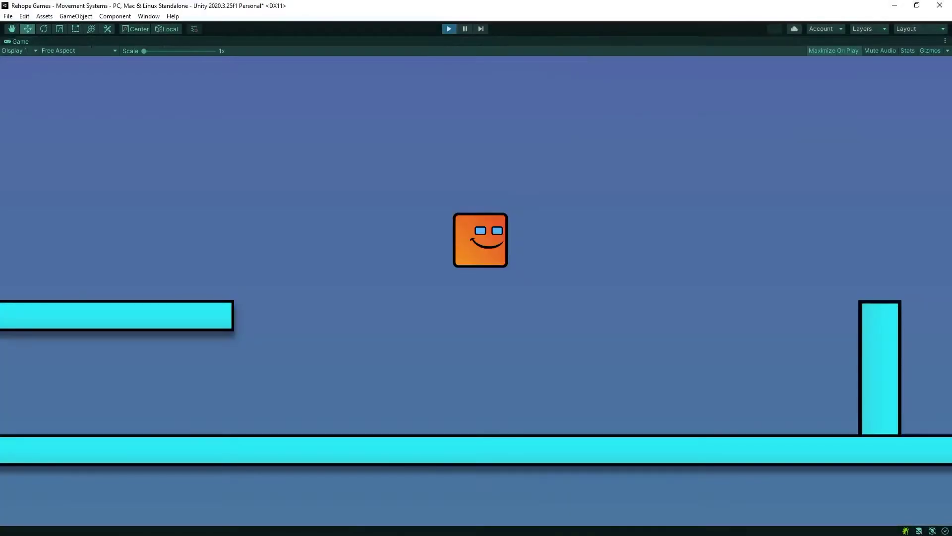
Run the player left and right along the ground, then jump onto the upper left platform
{"action": "key", "text": "Left"}
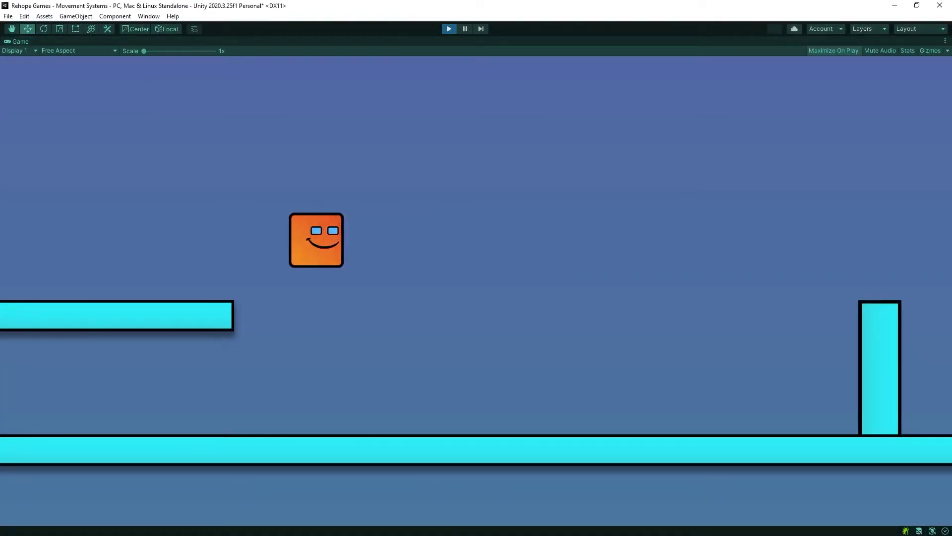
{"action": "key", "text": "Right"}
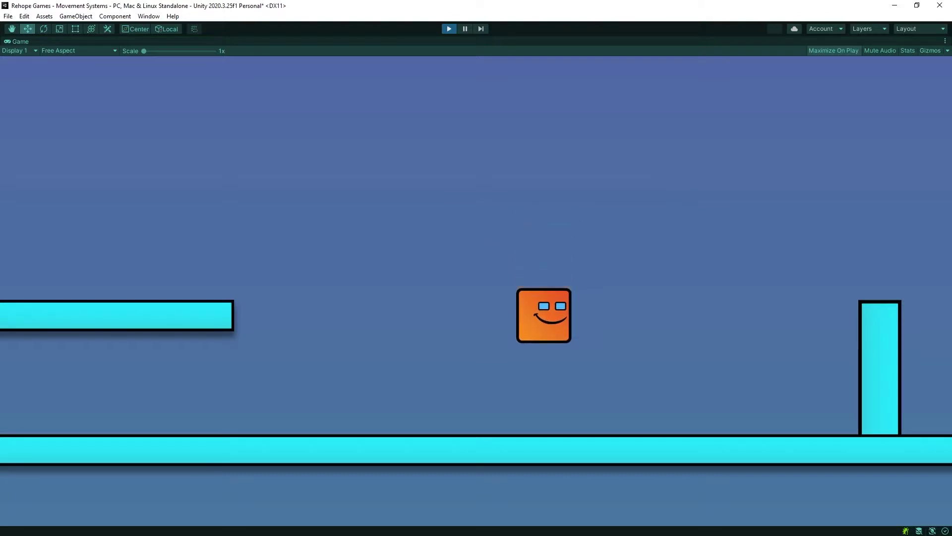
{"action": "key", "text": "Left"}
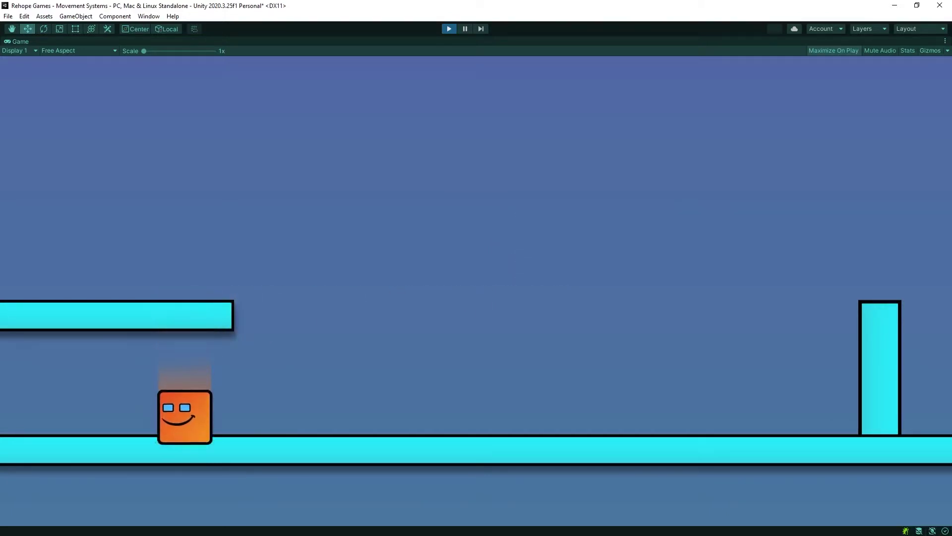
{"action": "key", "text": "Right"}
{"action": "key", "text": "space"}
{"action": "key", "text": "Right"}
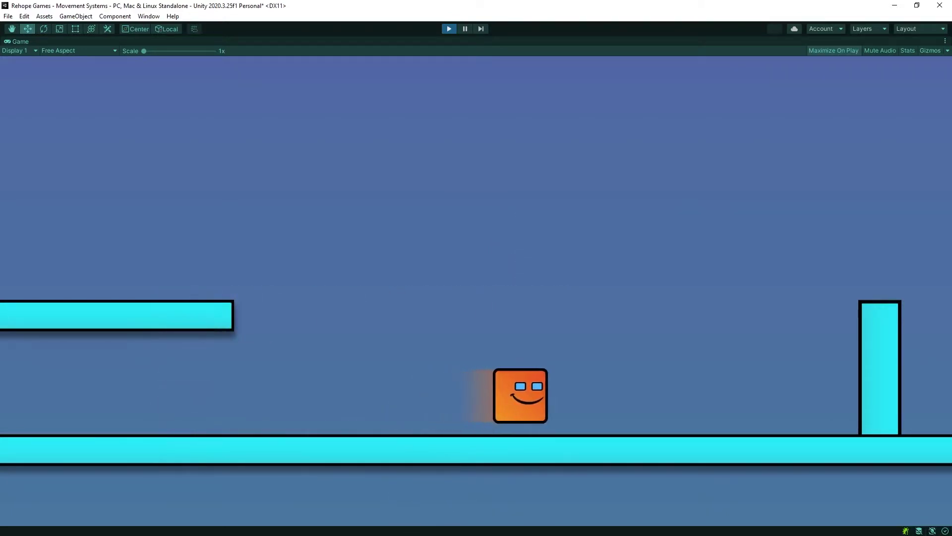
{"action": "key", "text": "Left"}
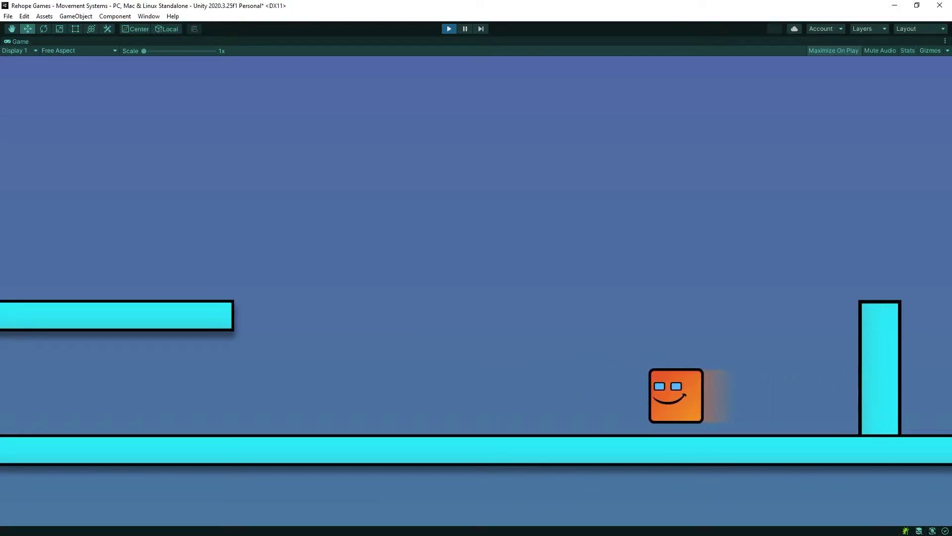
{"action": "key", "text": "space"}
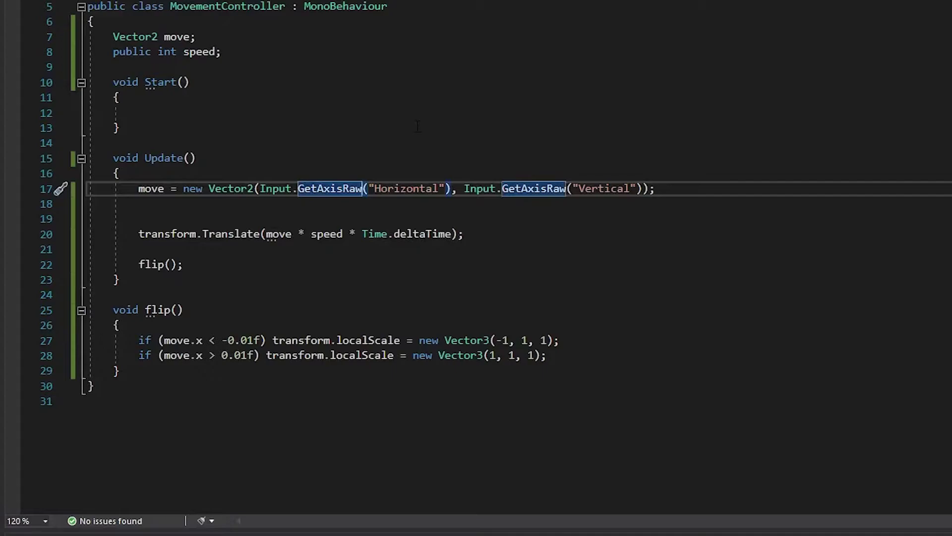
Change both GetAxisRaw calls on line 17 to GetAxis
{"action": "key", "text": "BackSpace"}
{"action": "key", "text": "BackSpace"}
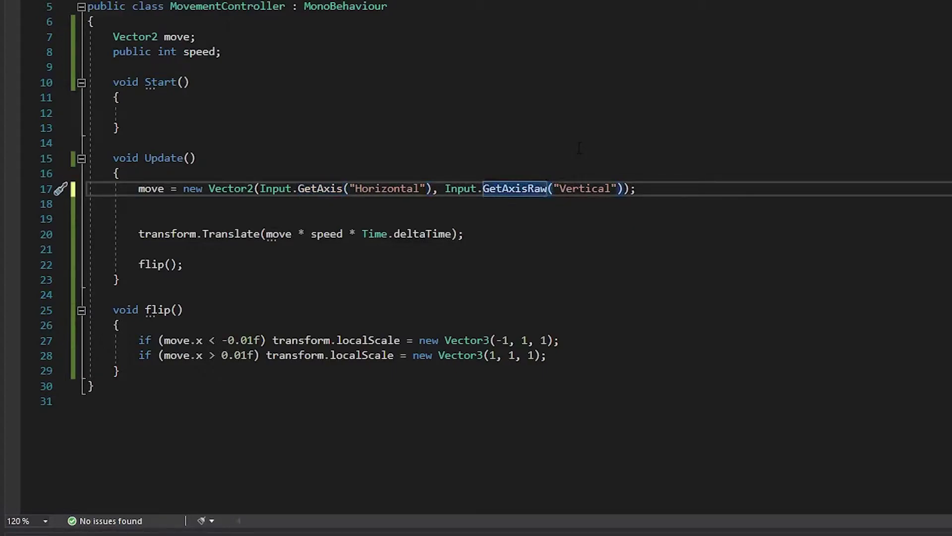
{"action": "key", "text": "Down"}
{"action": "key", "text": "Down"}
{"action": "key", "text": "Down"}
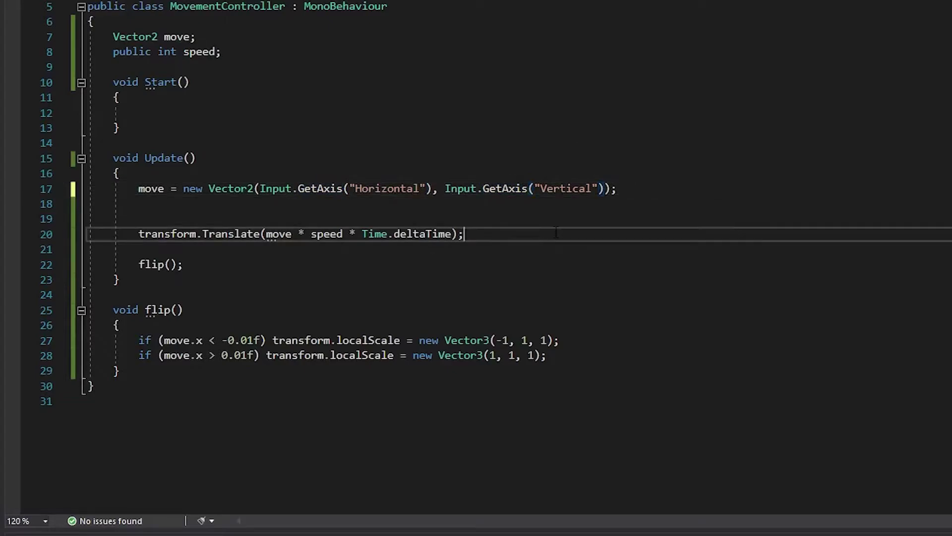
{"action": "key", "text": "Left"}
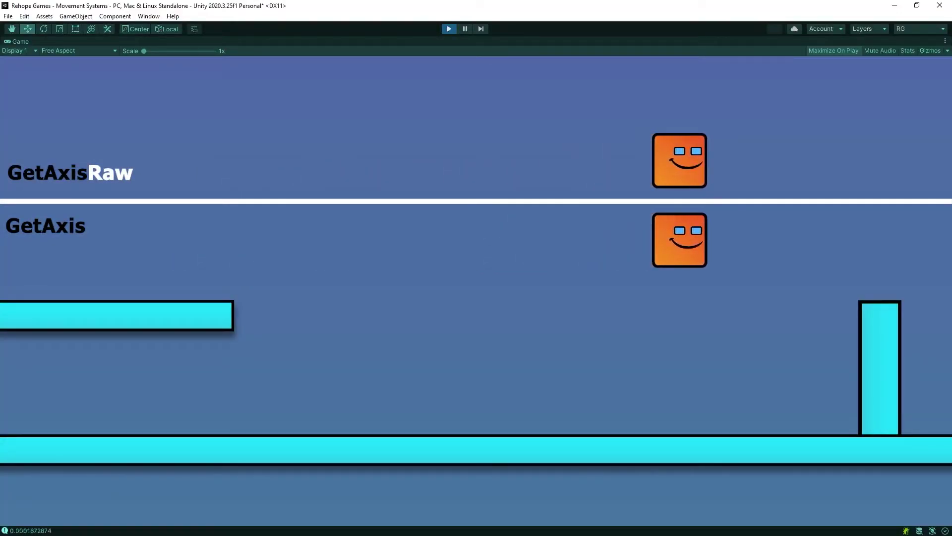
Move the two demo squares left and right to watch GetAxis trail GetAxisRaw
{"action": "key", "text": "Right"}
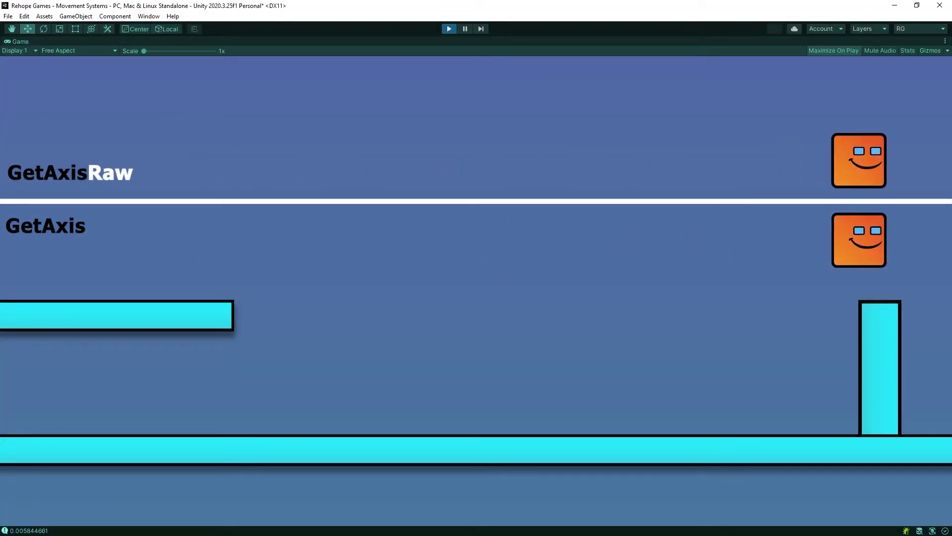
{"action": "key", "text": "Left"}
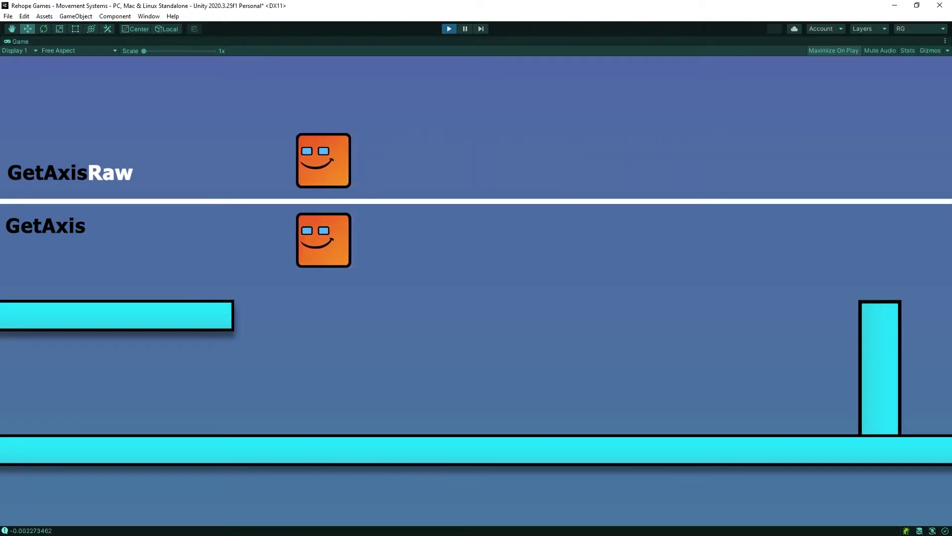
{"action": "key", "text": "Left"}
{"action": "key", "text": "Right"}
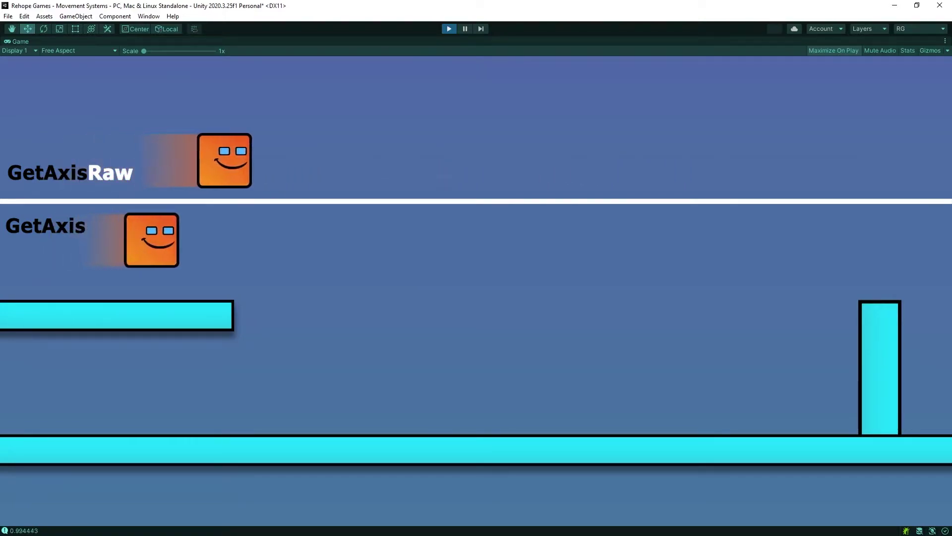
{"action": "key", "text": "Right"}
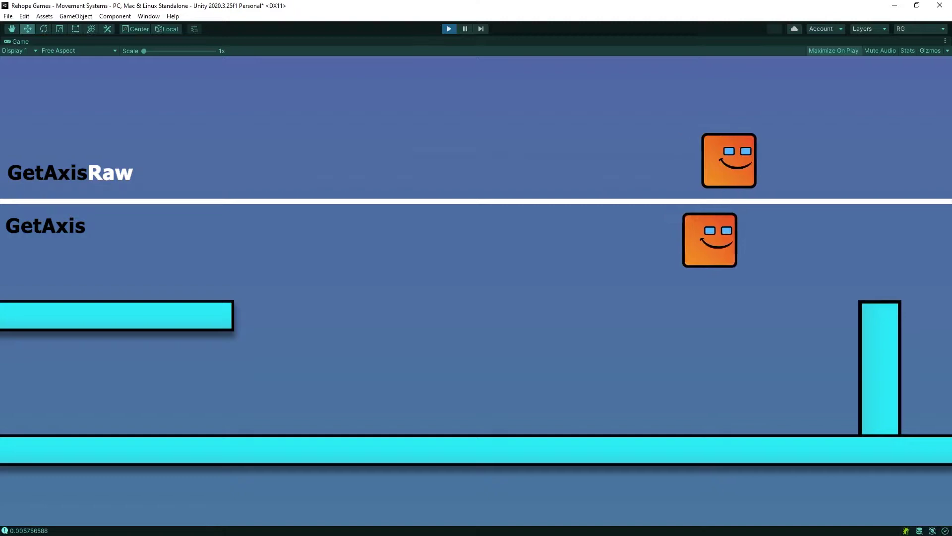
{"action": "key", "text": "Left"}
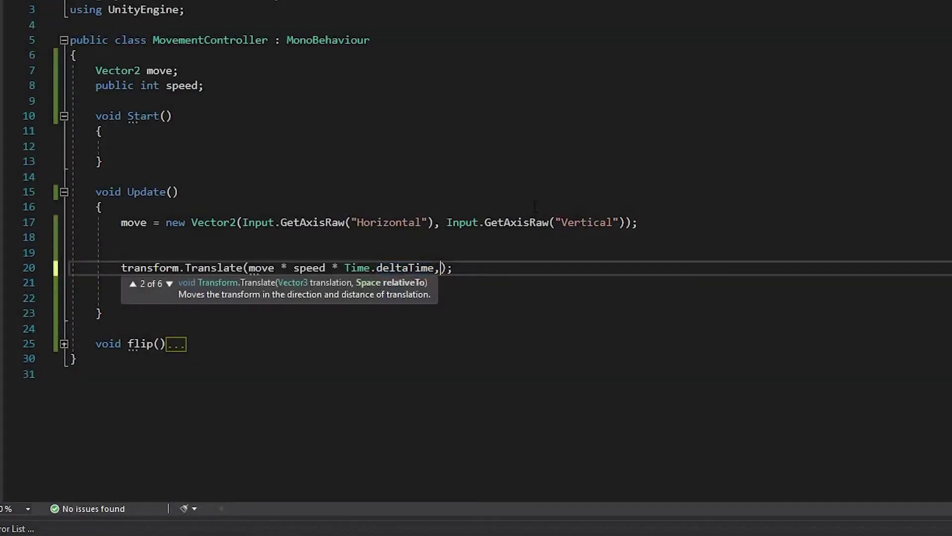
{"action": "type", "text": "spa"}
Pass Space.Self as the second argument to transform.Translate
{"action": "key", "text": "Tab"}
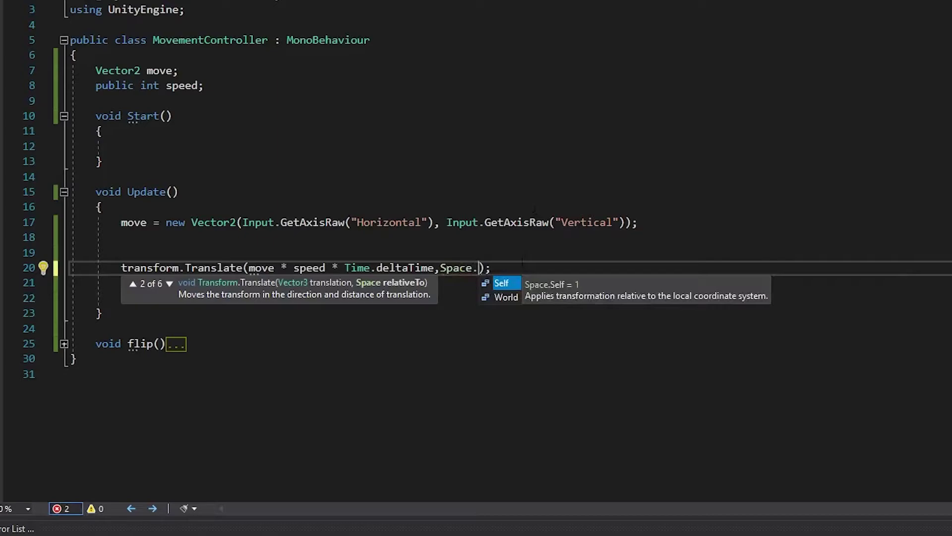
{"action": "double_click", "coordinate": [507, 281]}
{"action": "left_click", "coordinate": [544, 271]}
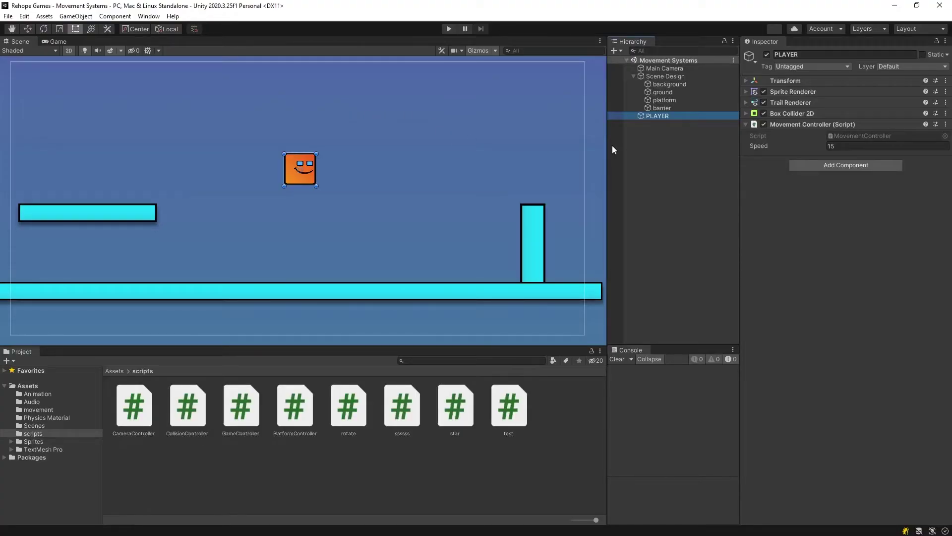
Rotate PLAYER about 25 degrees and start Play mode to test Space.Self movement
{"action": "left_click_drag", "start_coordinate": [336, 156], "coordinate": [320, 125]}
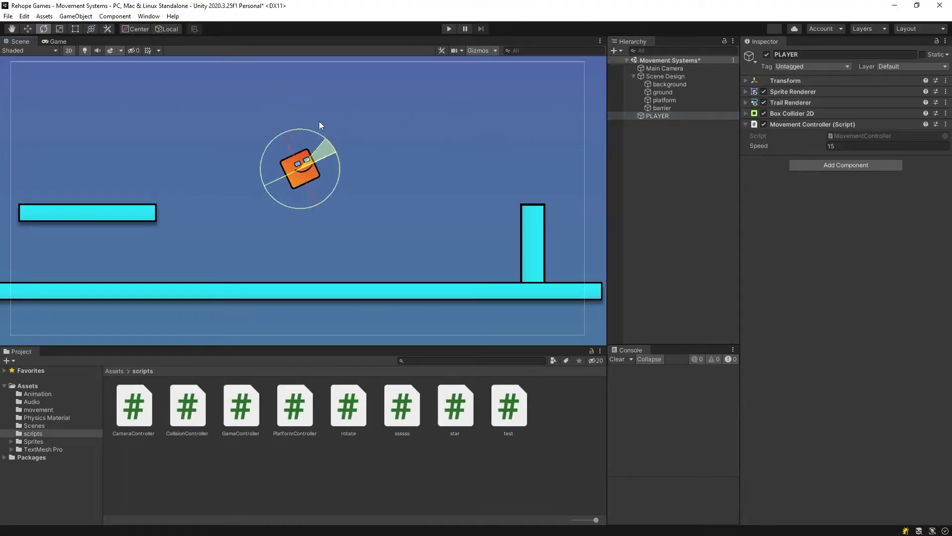
{"action": "key", "text": "ctrl+p"}
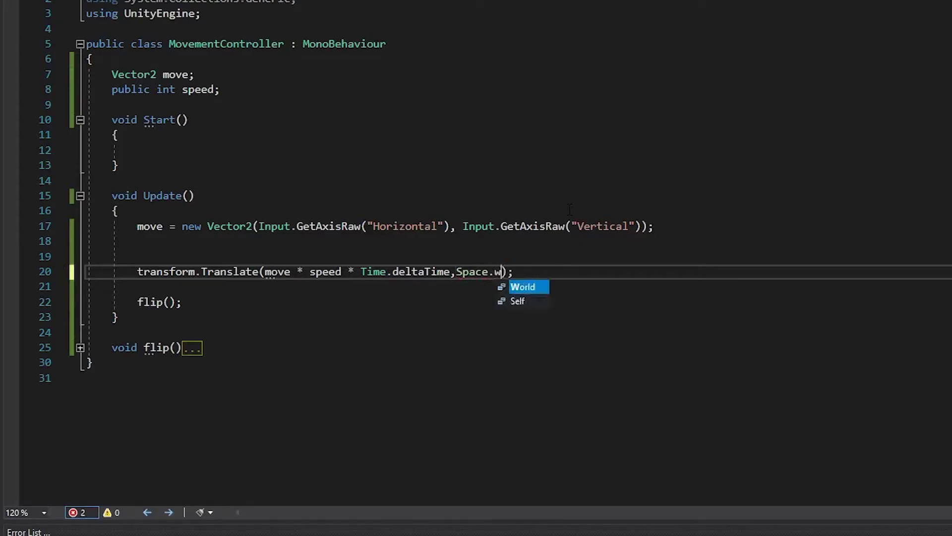
Change the Translate space to Space.World and add a Rigidbody 2D to PLAYER
{"action": "key", "text": "Tab"}
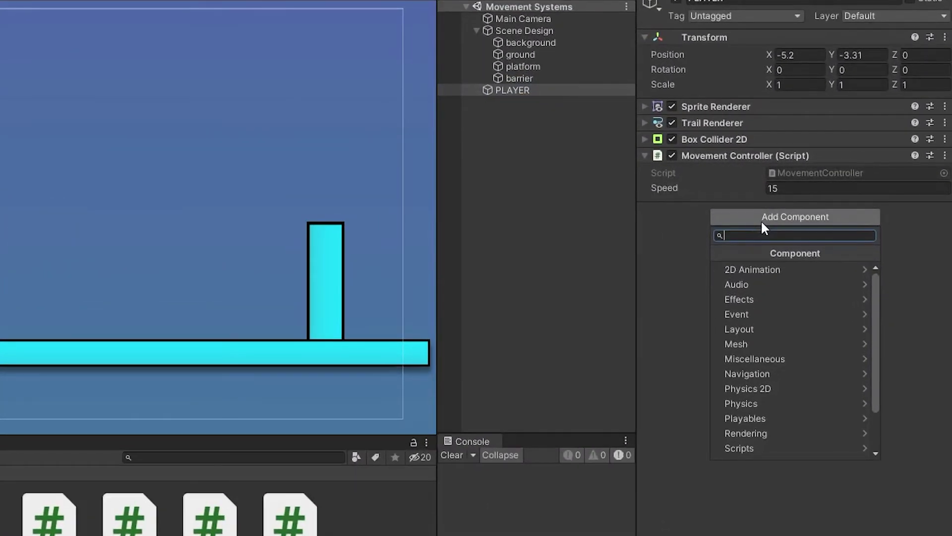
{"action": "type", "text": "rigidbody"}
{"action": "left_click", "coordinate": [783, 278]}
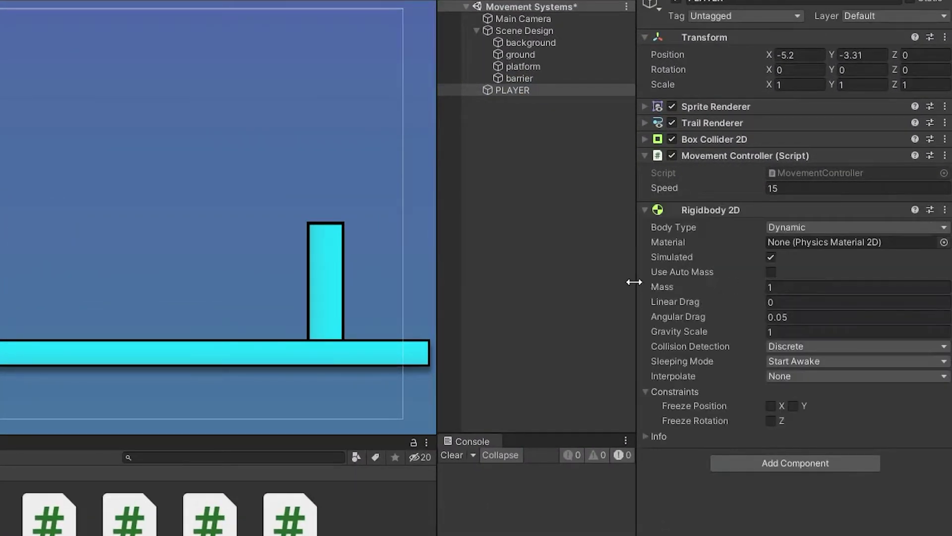
{"action": "type", "text": "r"}
{"action": "type", "text": "igidbody2D rb;"}
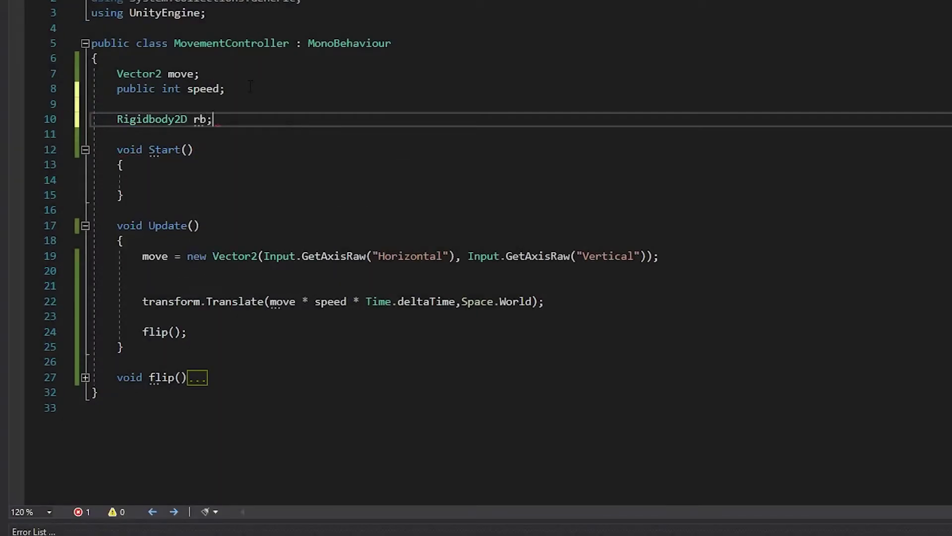
Assign rb with GetComponent<Rigidbody2D>() inside Start
{"action": "left_click", "coordinate": [164, 183]}
{"action": "type", "text": "rb=get"}
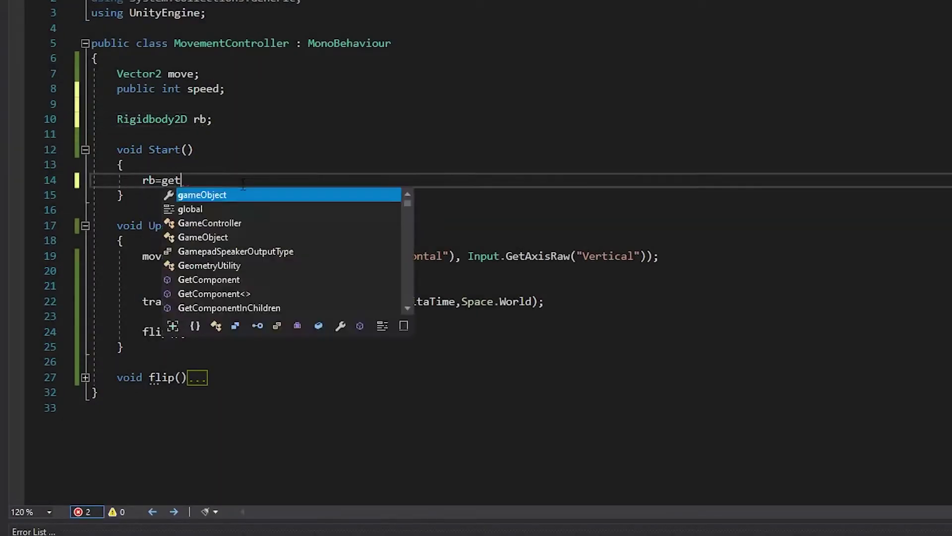
{"action": "type", "text": "<rig>"}
{"action": "key", "text": "Down"}
{"action": "key", "text": "Tab"}
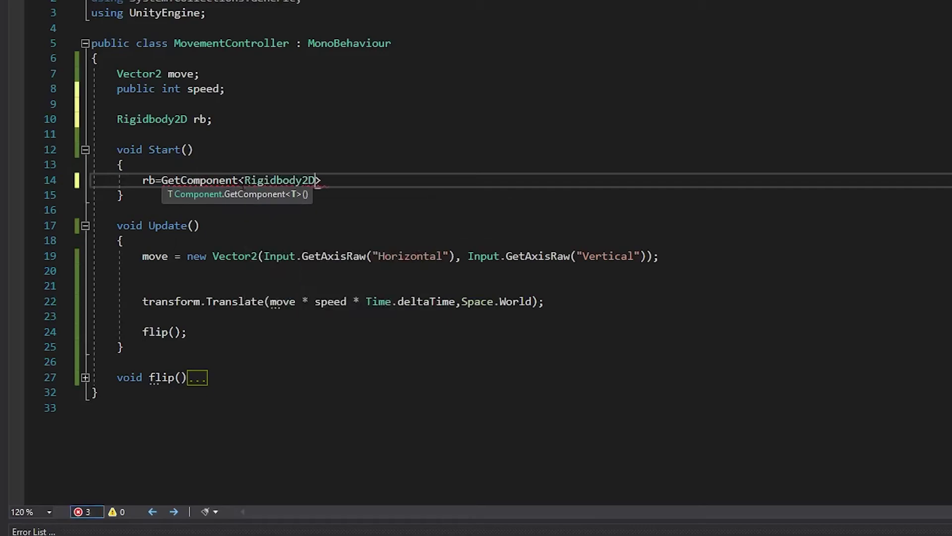
{"action": "type", "text": "();"}
Delete the Translate line and add an empty FixedUpdate method
{"action": "left_click_drag", "start_coordinate": [544, 302], "coordinate": [93, 286]}
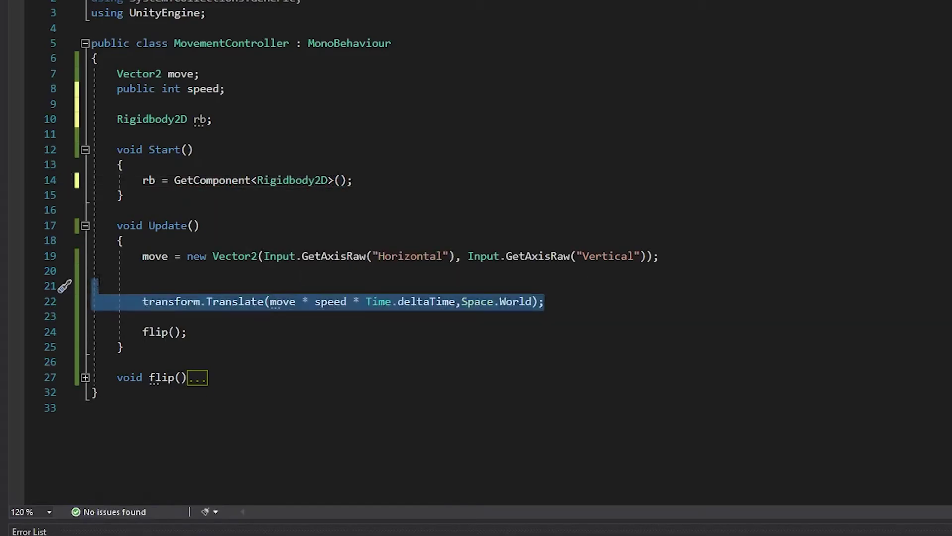
{"action": "key", "text": "BackSpace"}
{"action": "key", "text": "BackSpace"}
{"action": "left_click", "coordinate": [170, 320]}
{"action": "key", "text": "Return"}
{"action": "key", "text": "Return"}
{"action": "type", "text": "fix"}
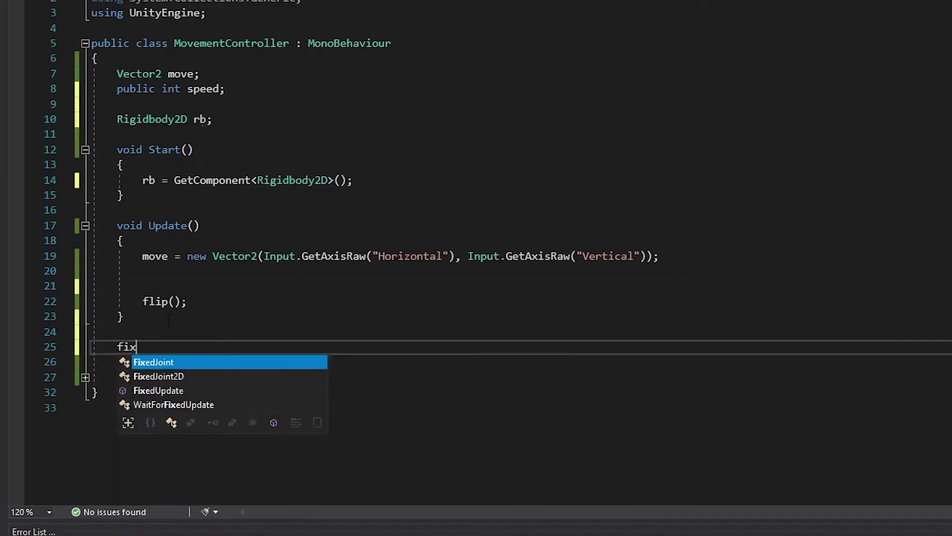
{"action": "key", "text": "Down"}
{"action": "key", "text": "Down"}
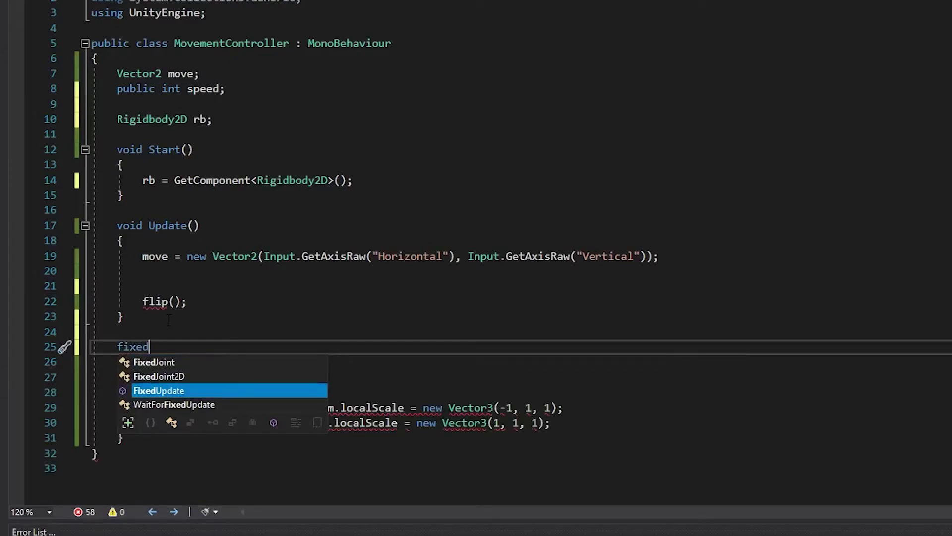
{"action": "key", "text": "Tab"}
{"action": "scroll", "coordinate": [476, 268], "scroll_direction": "down", "scroll_amount": 1}
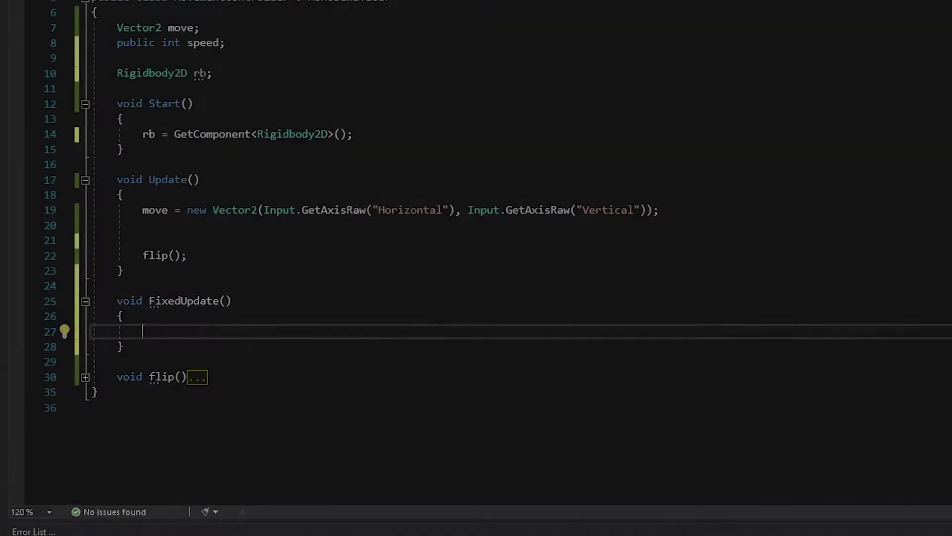
{"action": "type", "text": "rb.mo"}
Write rb.MovePosition(rb.position + move * speed * Time.deltaTime) in FixedUpdate
{"action": "key", "text": "Tab"}
{"action": "type", "text": "("}
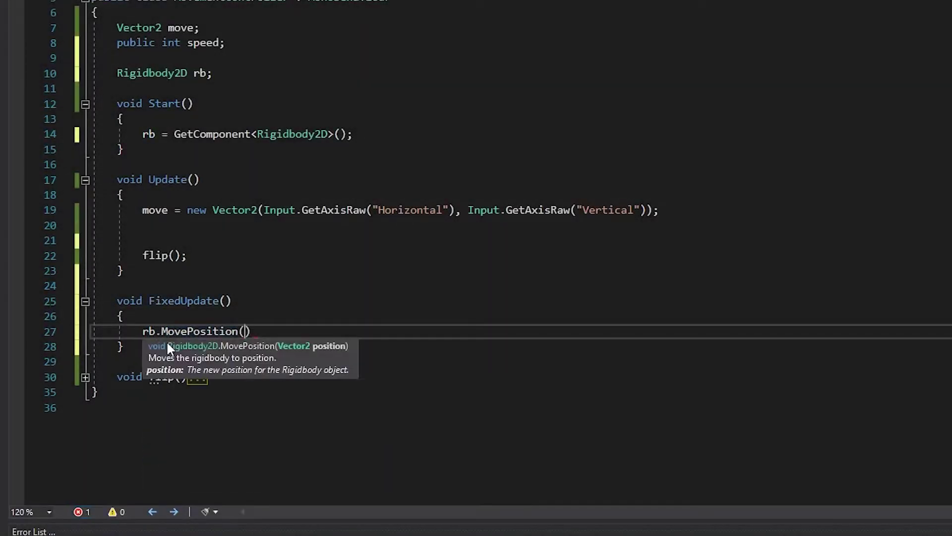
{"action": "type", "text": "rb.po"}
{"action": "key", "text": "Tab"}
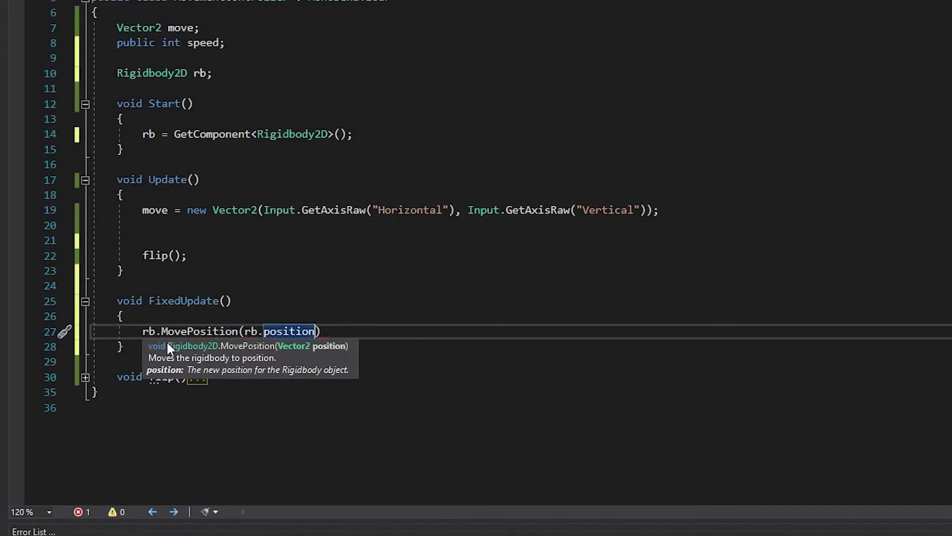
{"action": "type", "text": "+mo"}
{"action": "key", "text": "Tab"}
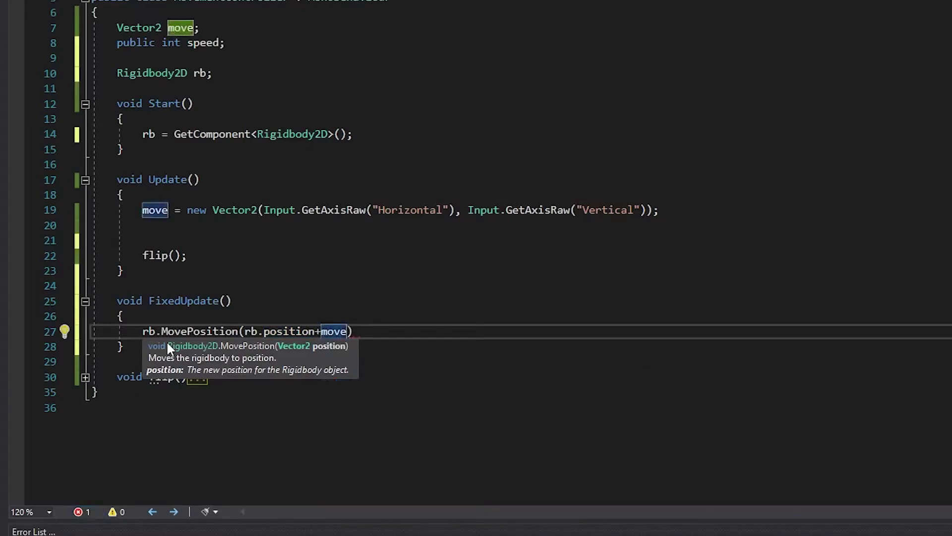
{"action": "type", "text": "*speed*ti"}
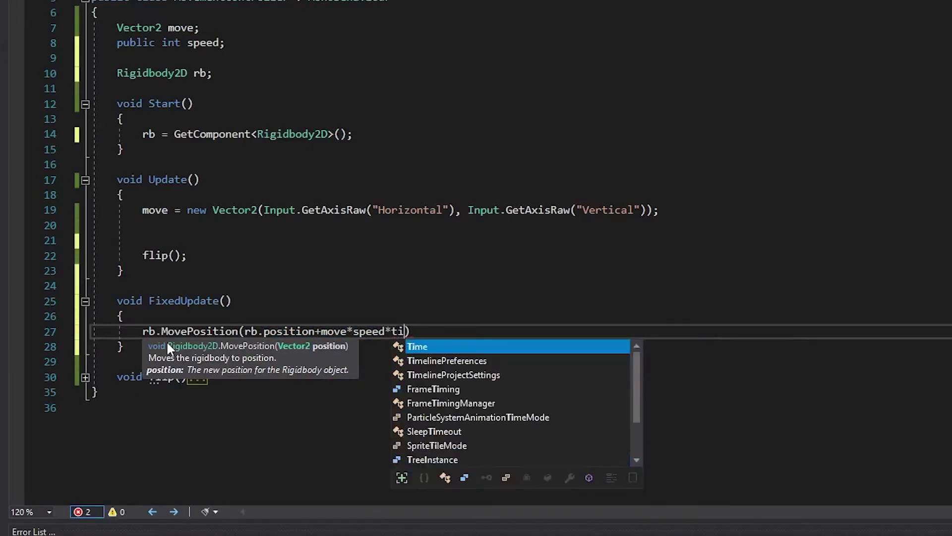
{"action": "key", "text": "Tab"}
{"action": "type", "text": "d"}
{"action": "key", "text": "Tab"}
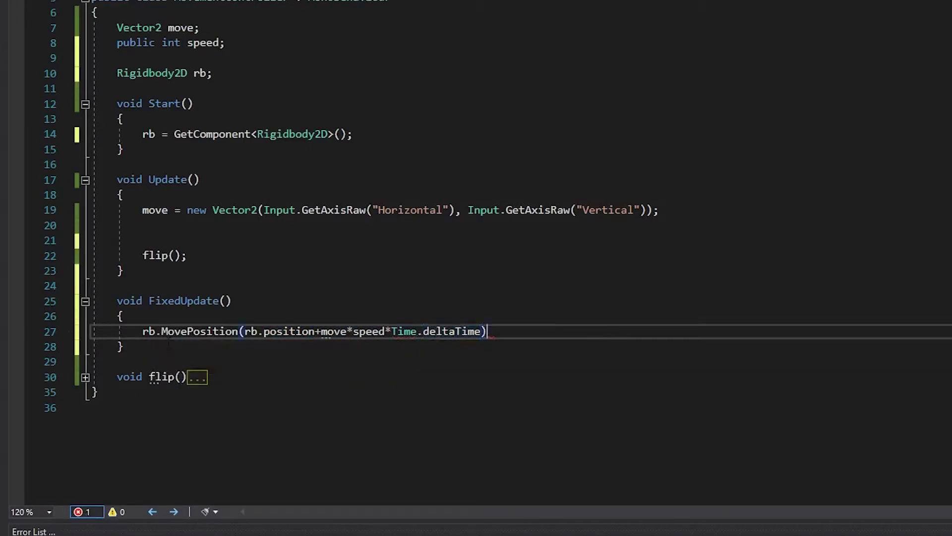
{"action": "type", "text": ";"}
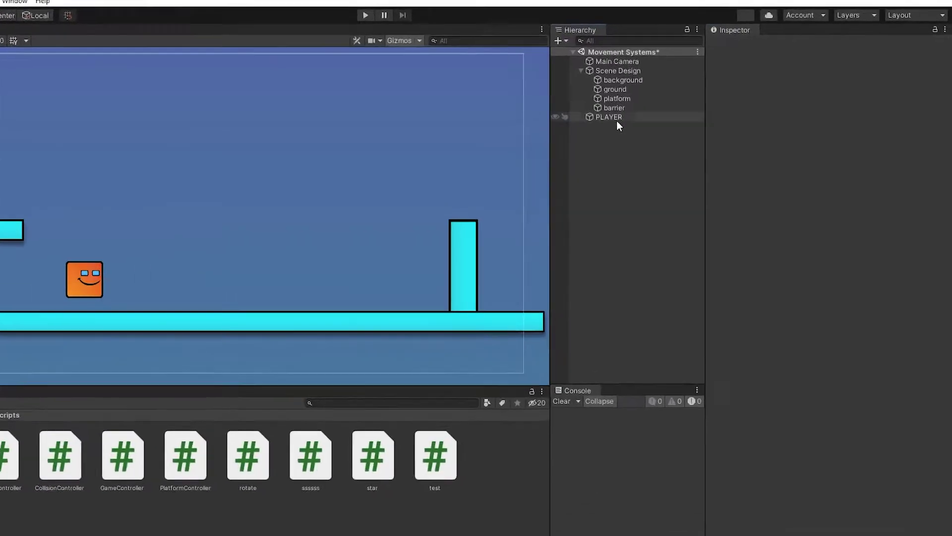
Set PLAYER's Rigidbody 2D Body Type to Kinematic
{"action": "left_click", "coordinate": [616, 121]}
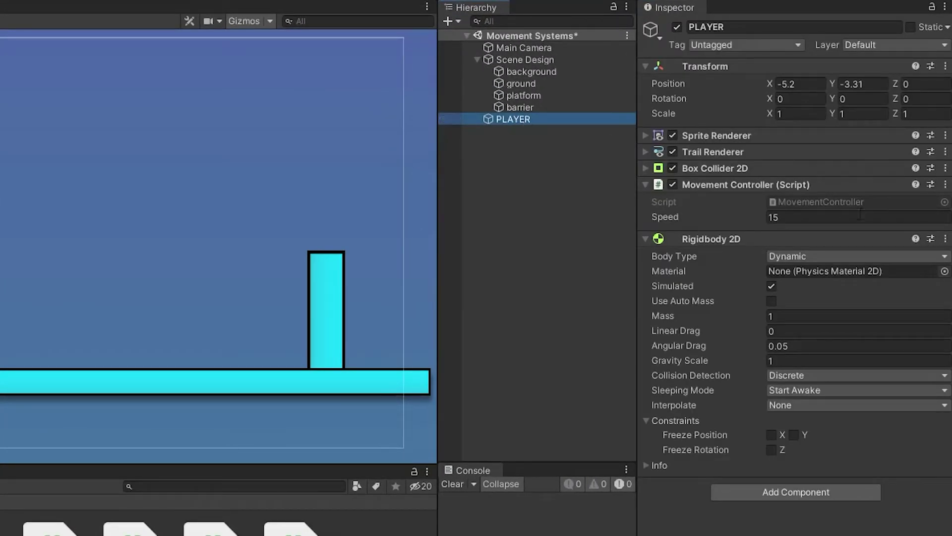
{"action": "left_click", "coordinate": [859, 257]}
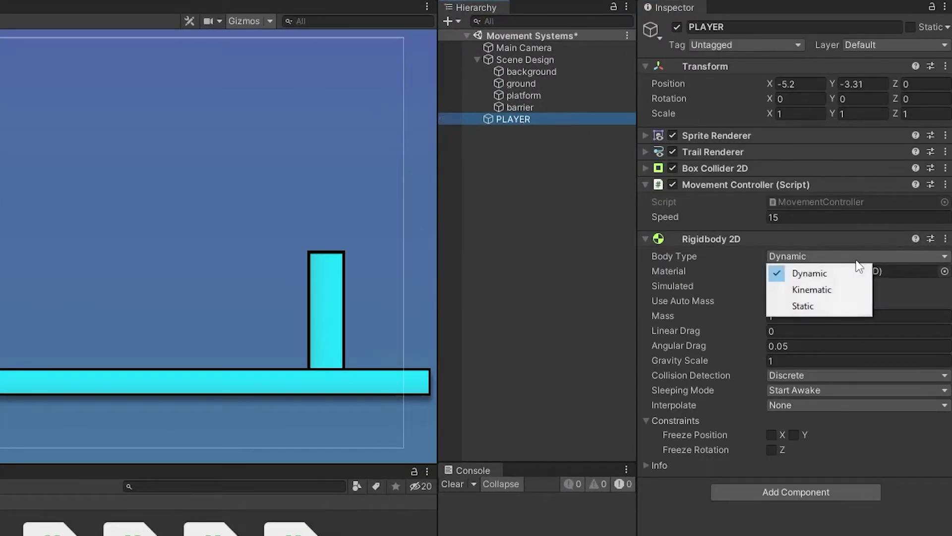
{"action": "left_click", "coordinate": [812, 290]}
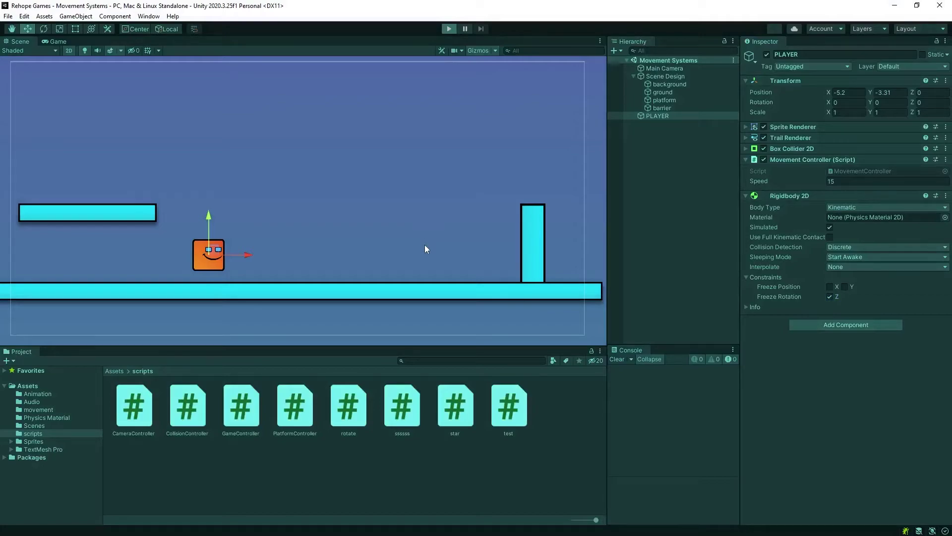
Drive the square along the floor, onto the upper platform and toward the pillar
{"action": "key", "text": "d"}
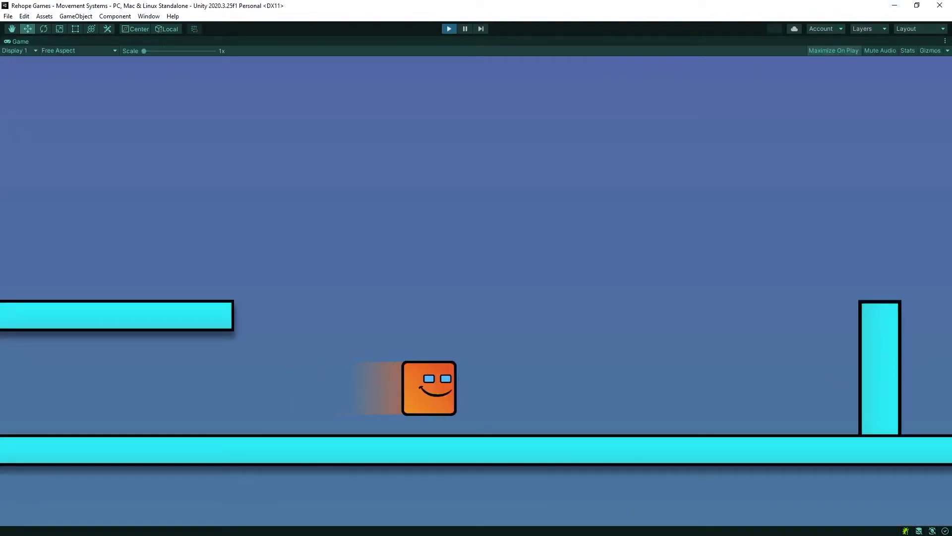
{"action": "key", "text": "a"}
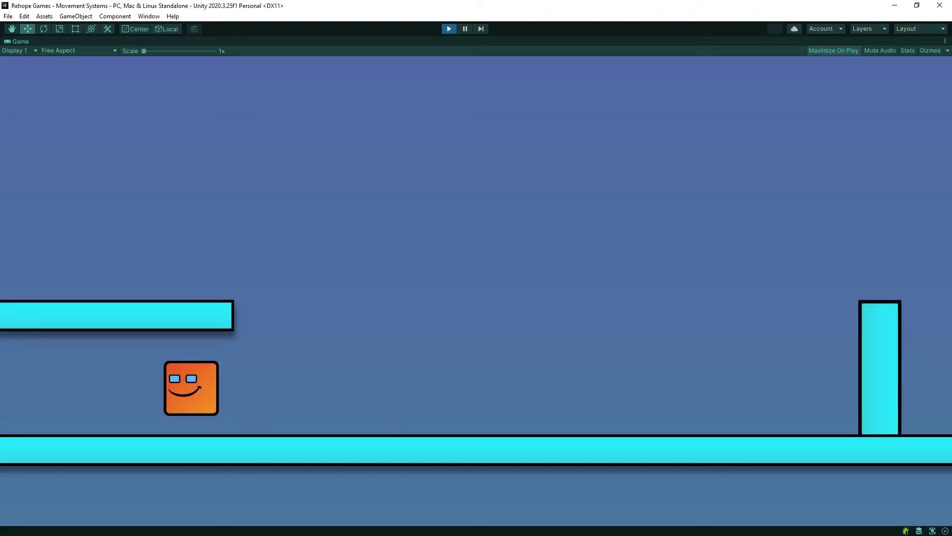
{"action": "key", "text": "space"}
{"action": "key", "text": "d"}
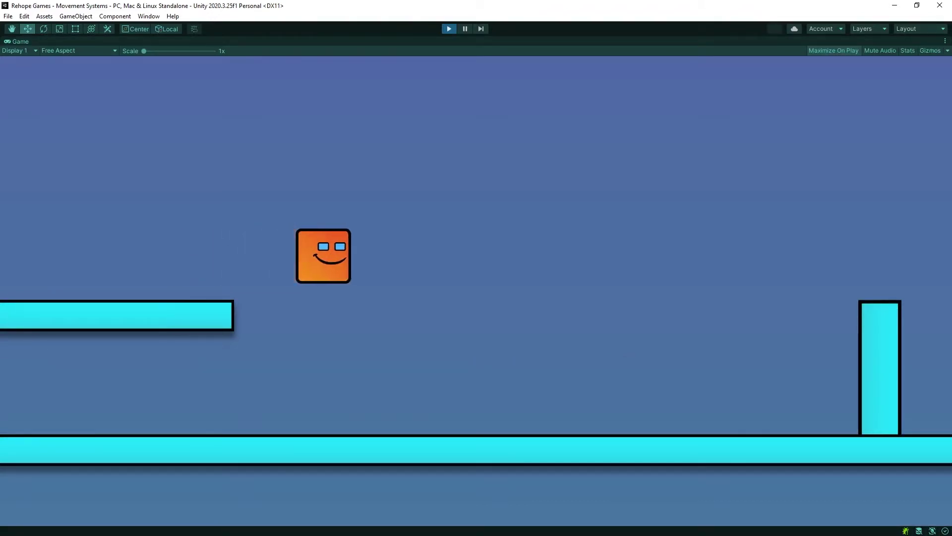
{"action": "key", "text": "s"}
{"action": "key", "text": "space"}
{"action": "key", "text": "a"}
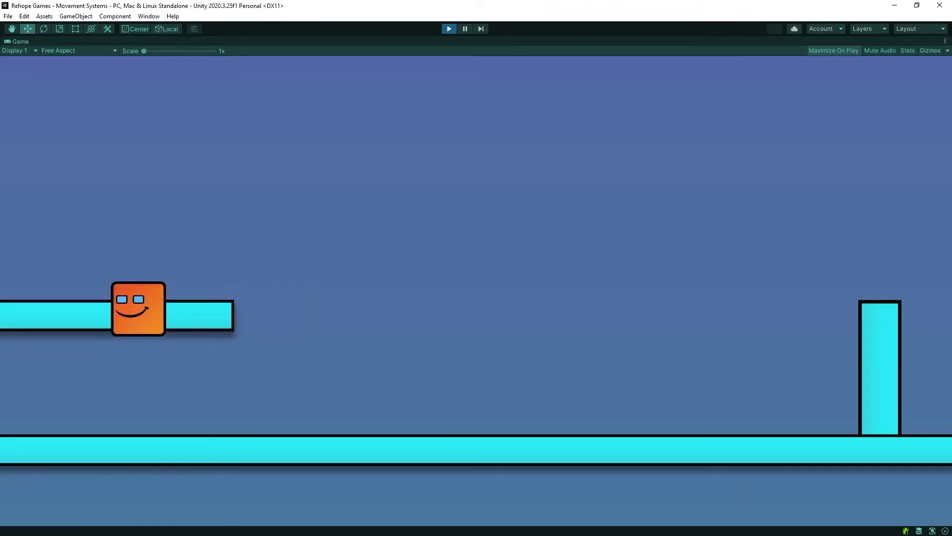
{"action": "key", "text": "d"}
{"action": "key", "text": "s"}
{"action": "key", "text": "space"}
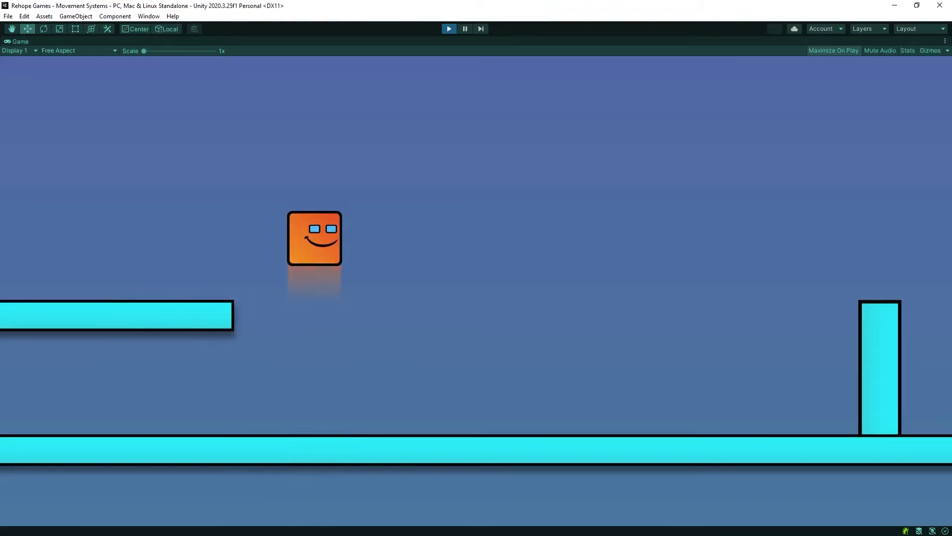
{"action": "key", "text": "d"}
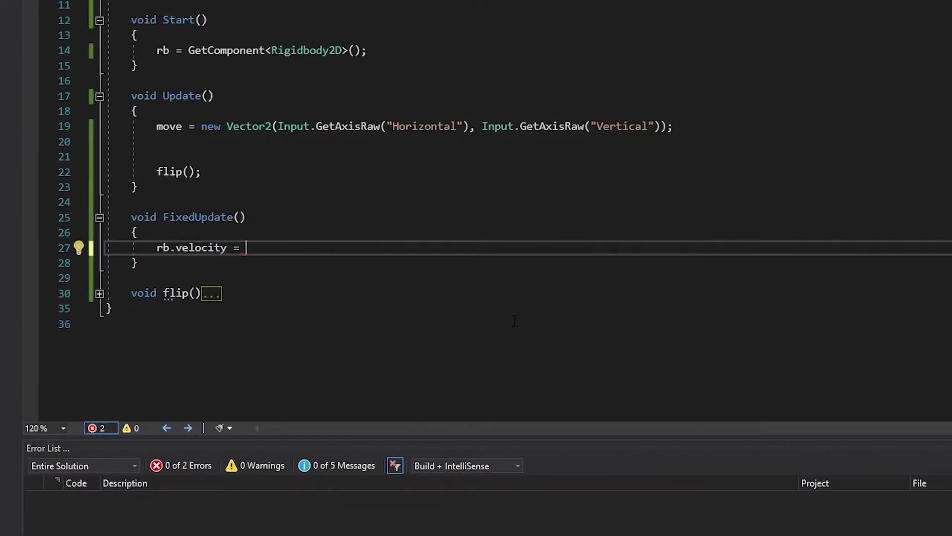
{"action": "type", "text": "mov"}
Replace the MovePosition call with rb.velocity = move * speed
{"action": "key", "text": "Tab"}
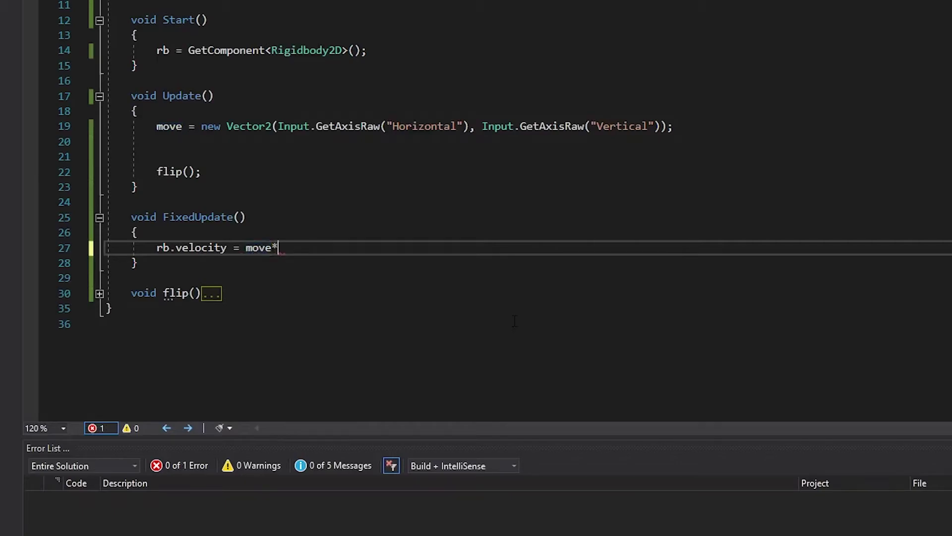
{"action": "type", "text": "sp"}
{"action": "key", "text": "Tab"}
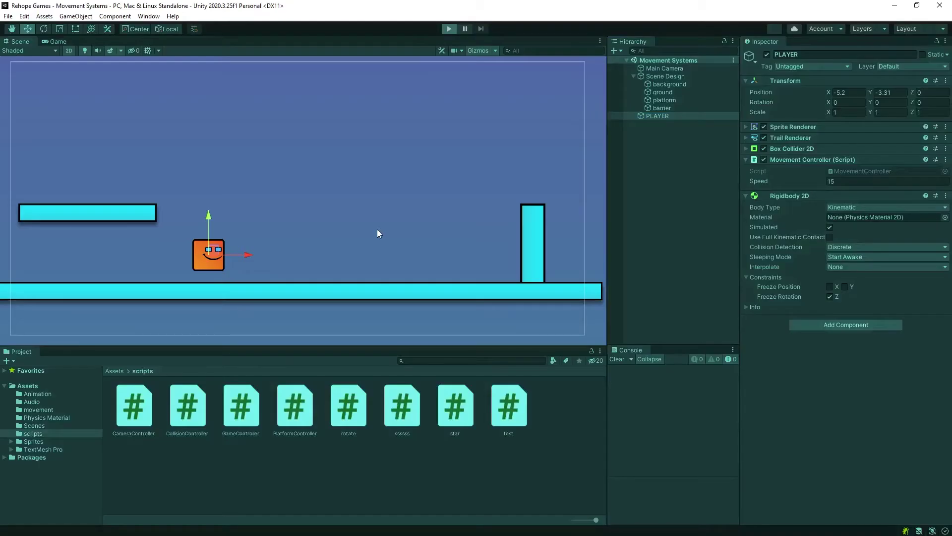
Play the game and move the velocity-driven square right, up and left
{"action": "key", "text": "ctrl+p"}
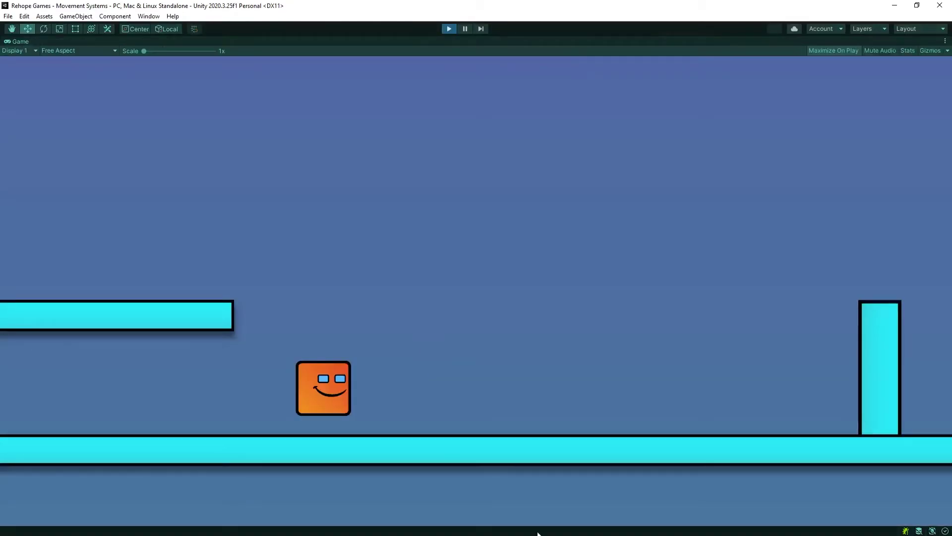
{"action": "key", "text": "d"}
{"action": "key", "text": "w"}
{"action": "key", "text": "a"}
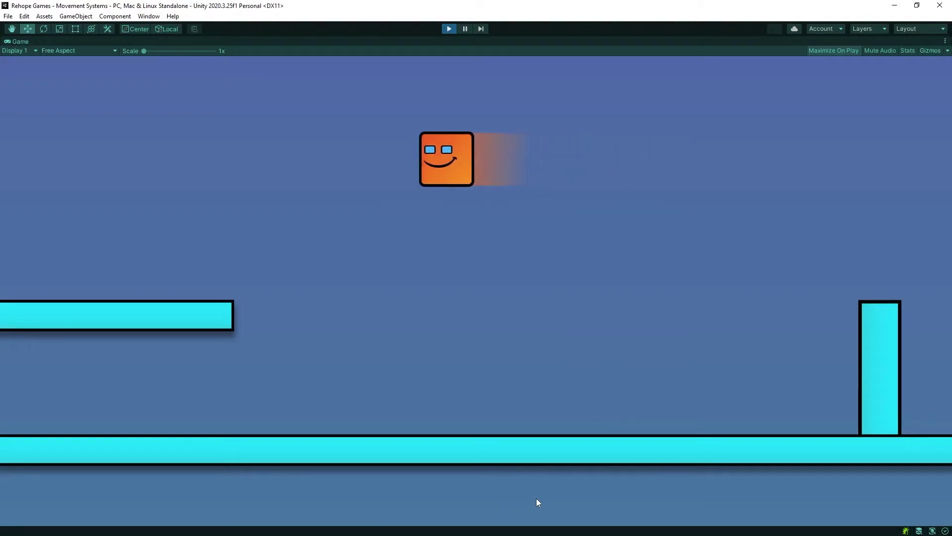
{"action": "key", "text": "d"}
{"action": "key", "text": "a"}
{"action": "key", "text": "d"}
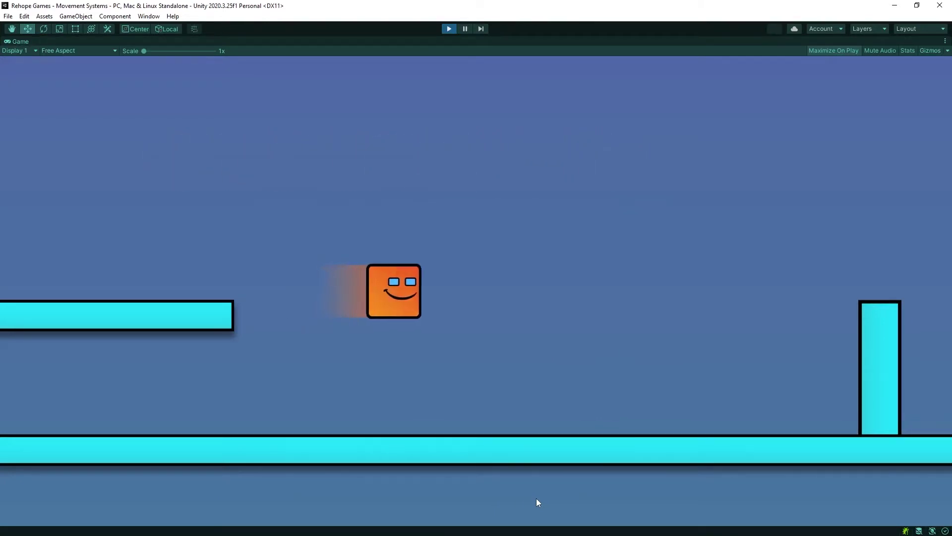
Dash the square left and right, jump through the platform, then set Body Type to Dynamic
{"action": "key", "text": "a"}
{"action": "key", "text": "d"}
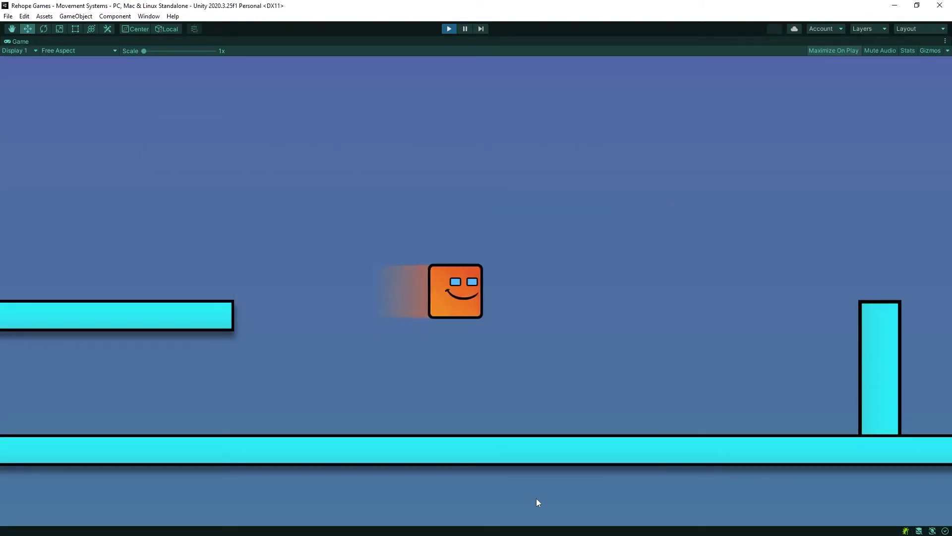
{"action": "key", "text": "a"}
{"action": "key", "text": "d"}
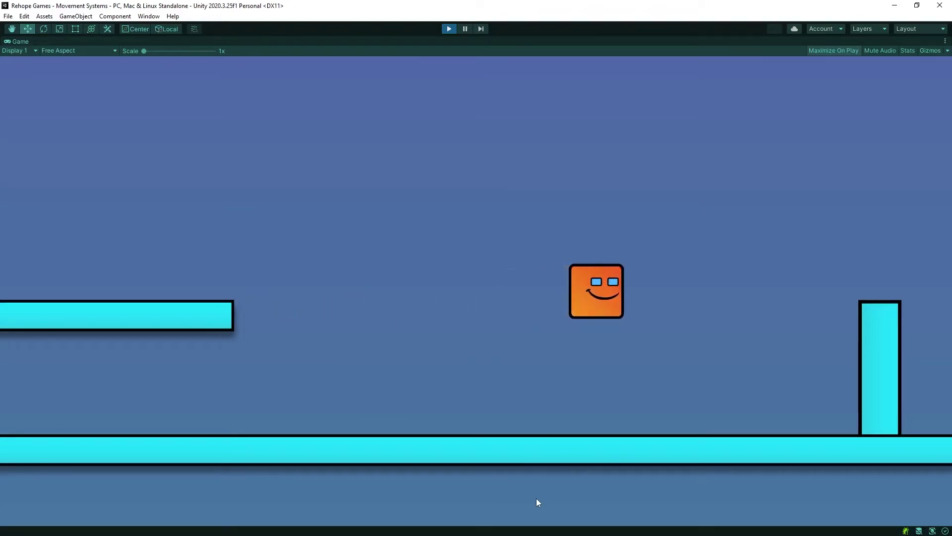
{"action": "key", "text": "a"}
{"action": "key", "text": "space"}
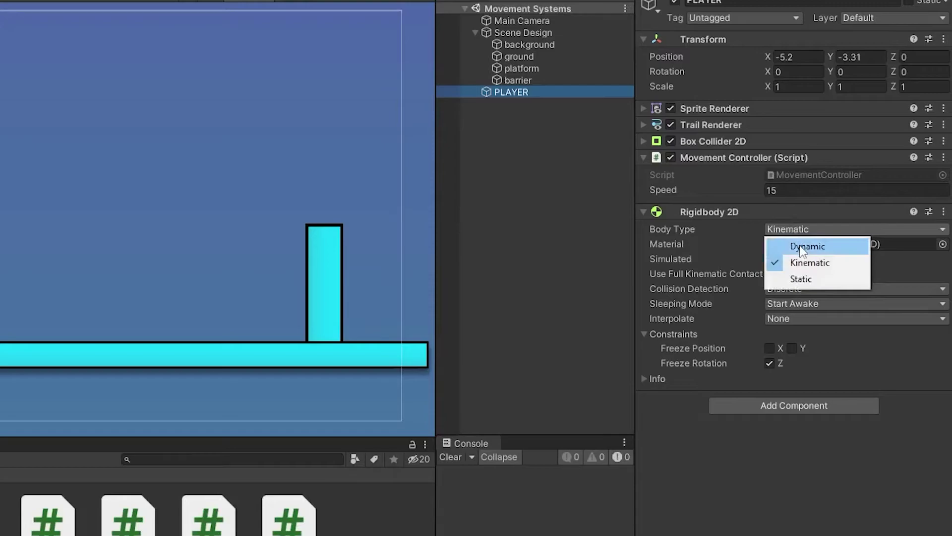
{"action": "left_click", "coordinate": [802, 248]}
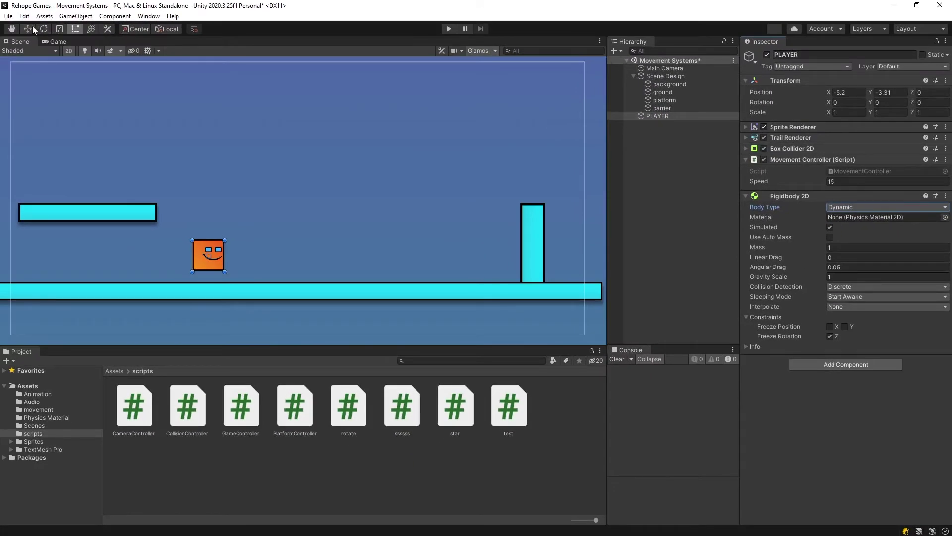
Change line 27 to rb.velocity = new Vector2(move.x * speed, rb.velocity.y)
{"action": "left_click", "coordinate": [27, 28]}
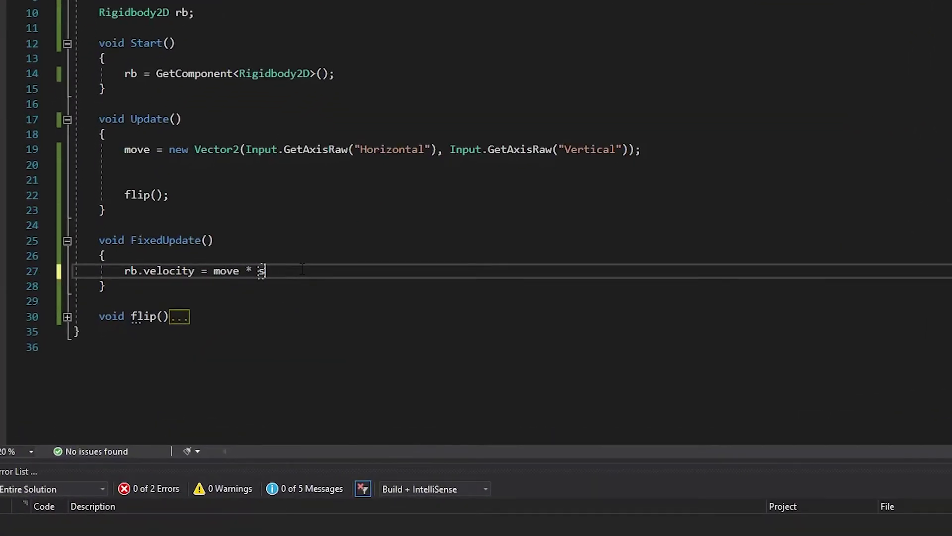
{"action": "type", "text": "new Vector2("}
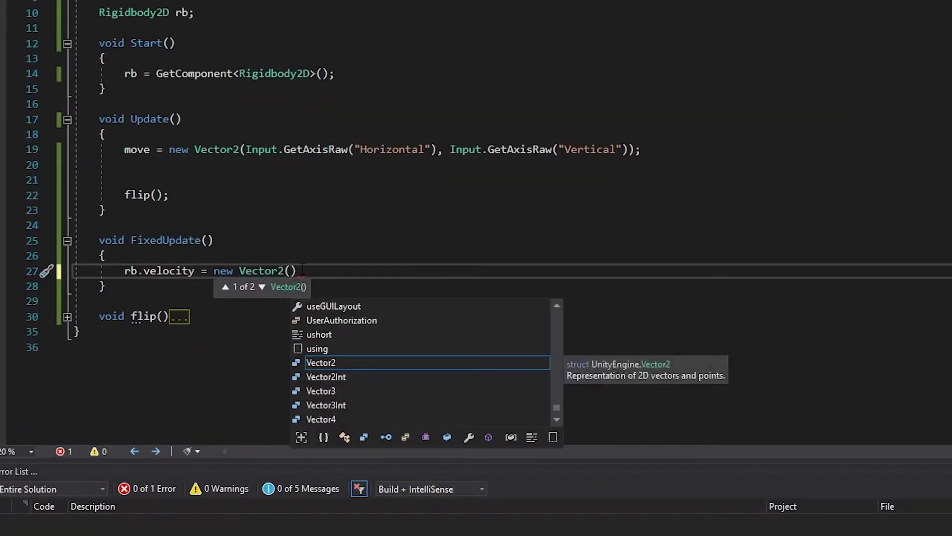
{"action": "type", "text": "move.x"}
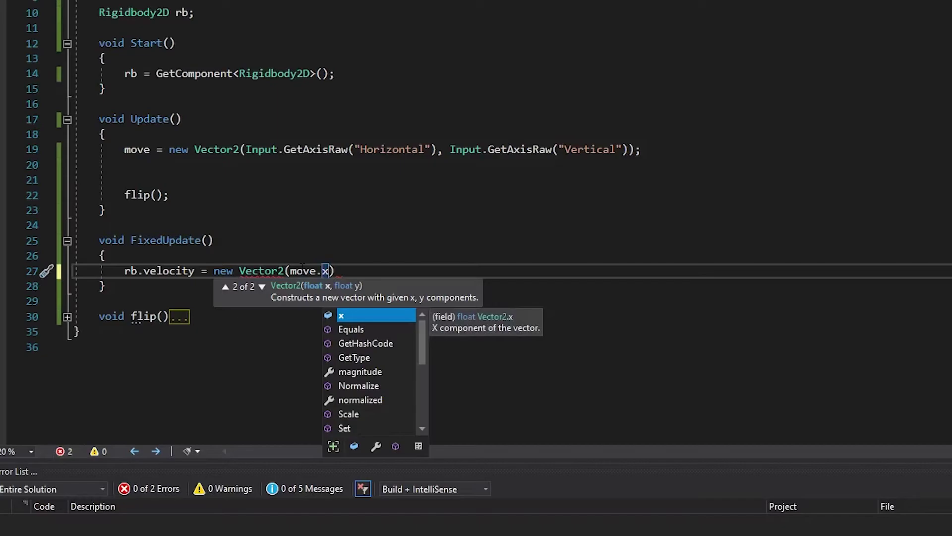
{"action": "type", "text": "*speed, rb"}
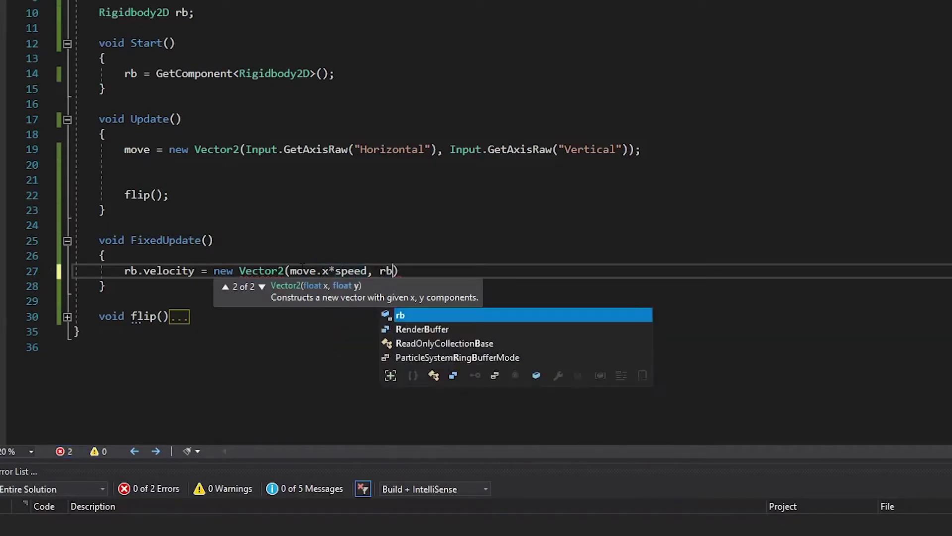
{"action": "type", "text": ".vel"}
{"action": "key", "text": "Tab"}
{"action": "type", "text": ".y);"}
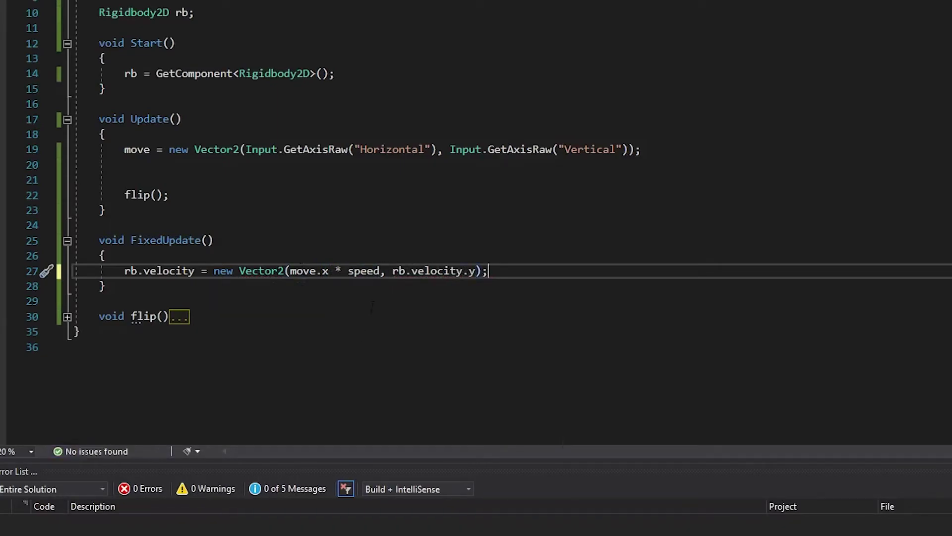
Play the game, moving the square right up to the pillar, then dashing left
{"action": "key", "text": "ctrl+p"}
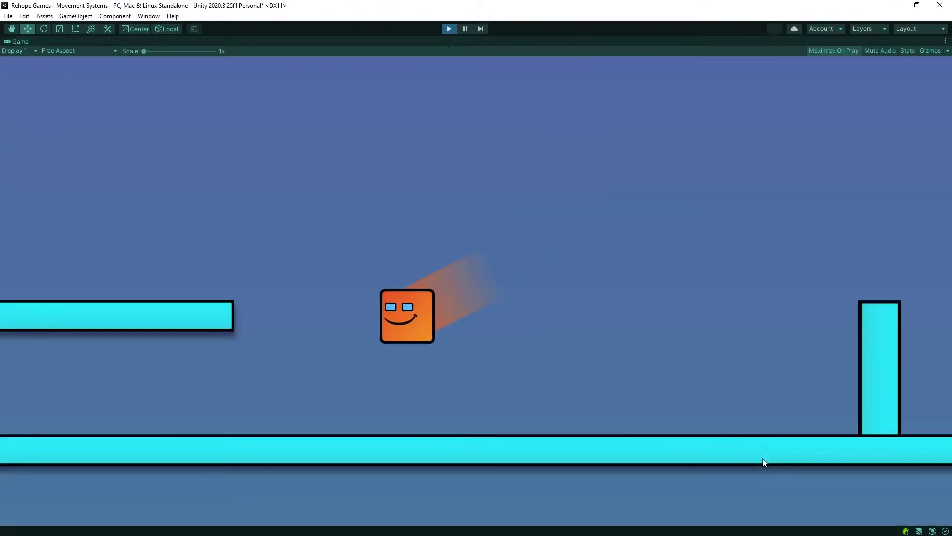
{"action": "key", "text": "d"}
{"action": "key", "text": "a"}
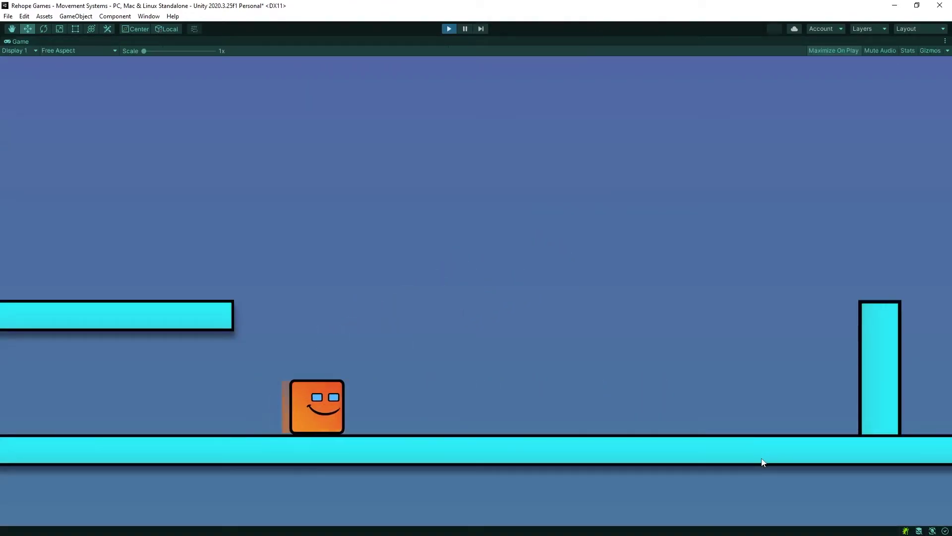
{"action": "key", "text": "a"}
{"action": "key", "text": "d"}
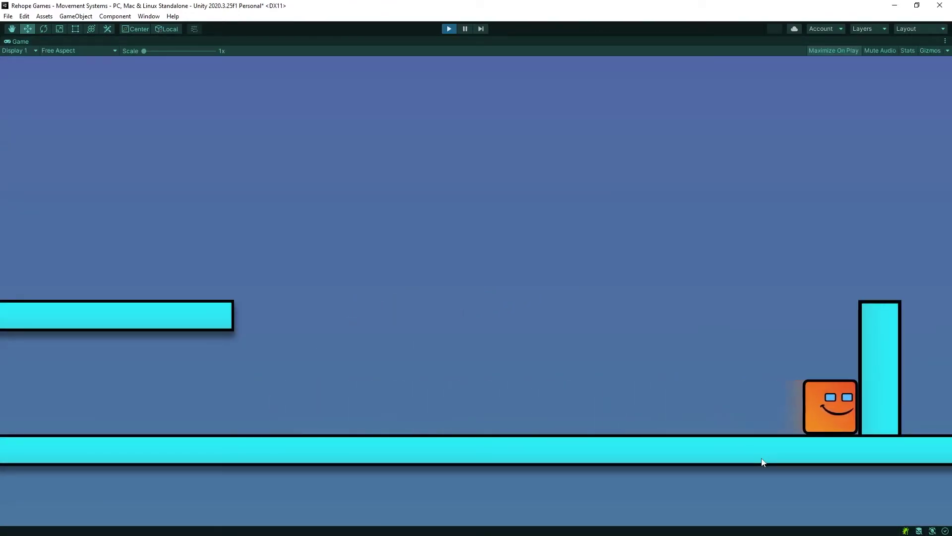
{"action": "key", "text": "a"}
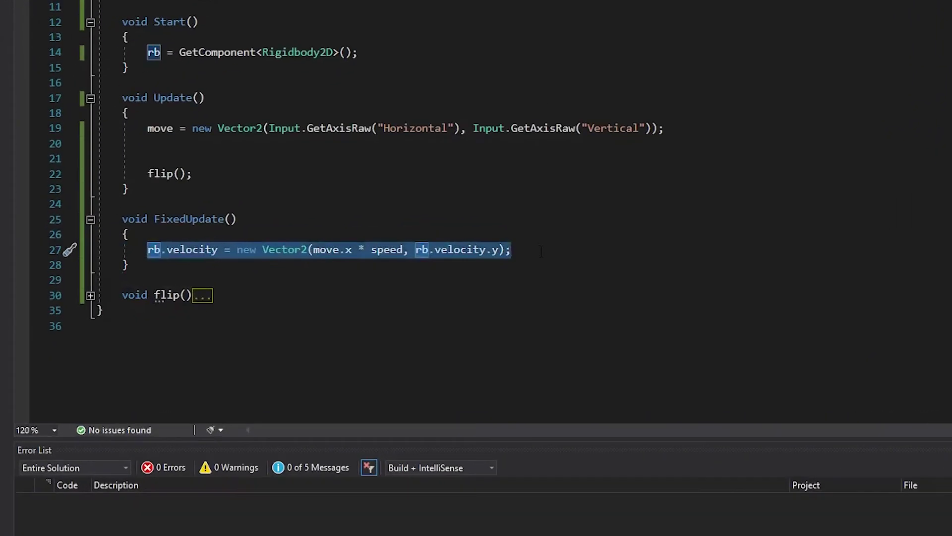
Swap line 27's velocity assignment for rb.AddForce(move * speed) and save the script
{"action": "key", "text": "BackSpace"}
{"action": "type", "text": "rb."}
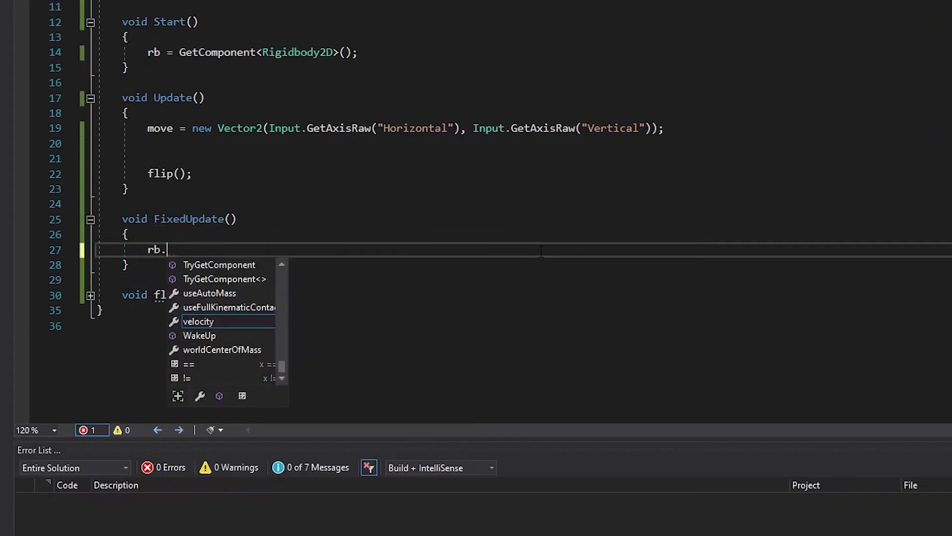
{"action": "type", "text": "AddForce(mo"}
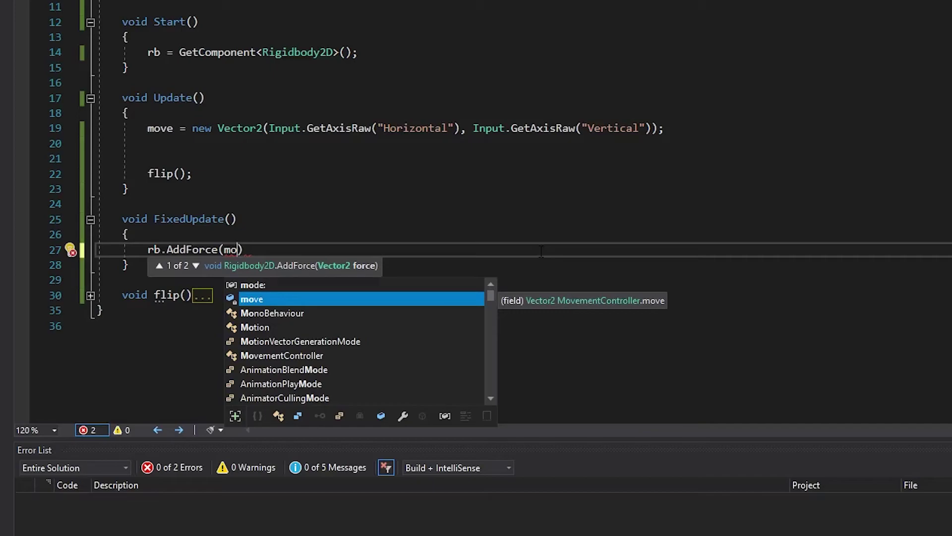
{"action": "type", "text": "ve*sp"}
{"action": "key", "text": "Tab"}
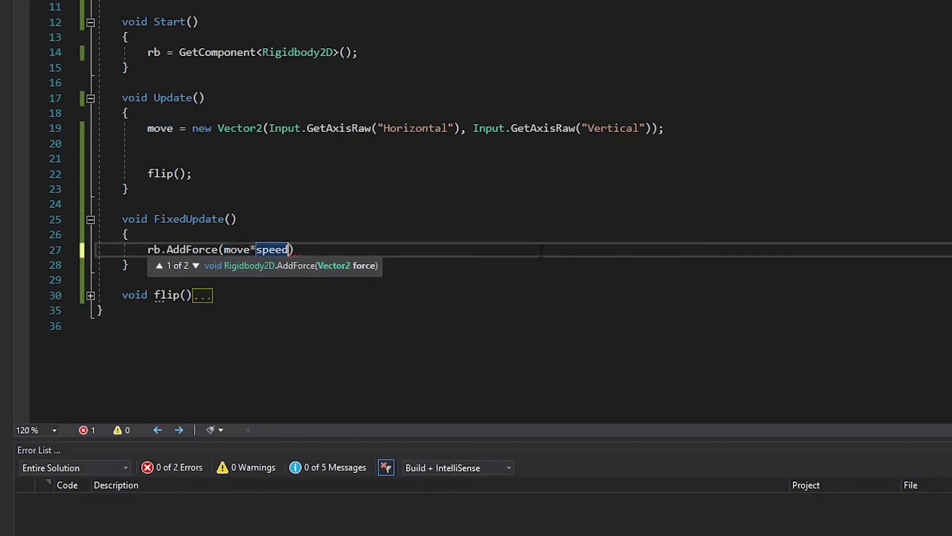
{"action": "type", "text": ");"}
{"action": "key", "text": "ctrl+s"}
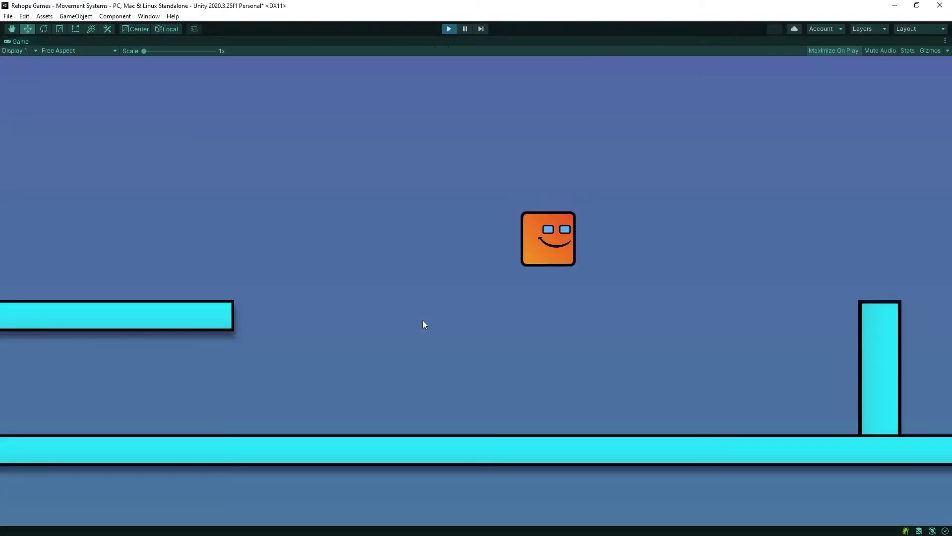
Push the square left, right toward the pillar, and back left under AddForce
{"action": "key", "text": "a"}
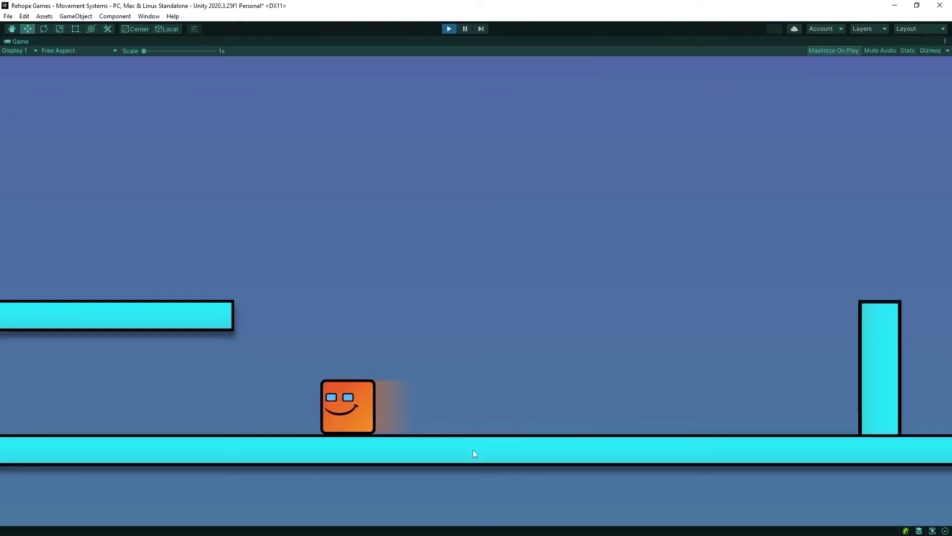
{"action": "key", "text": "d"}
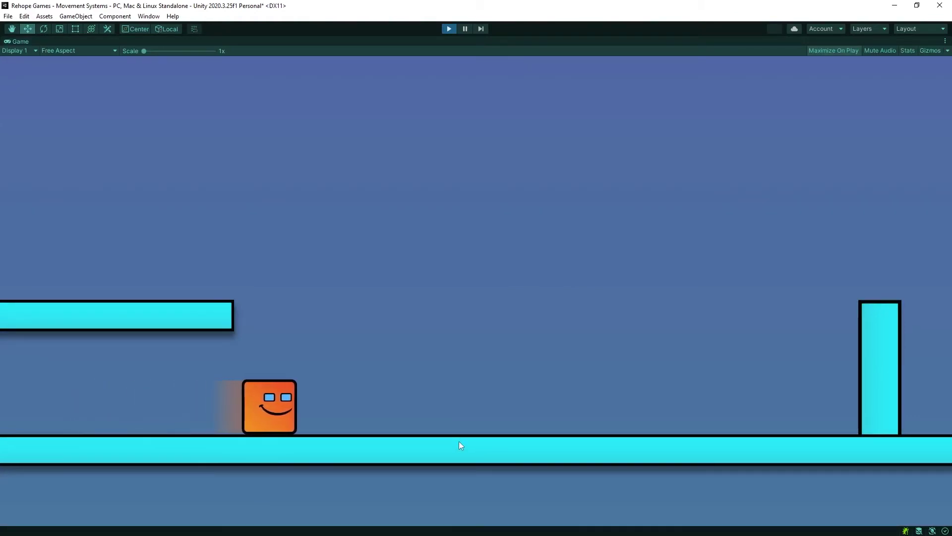
{"action": "key", "text": "a"}
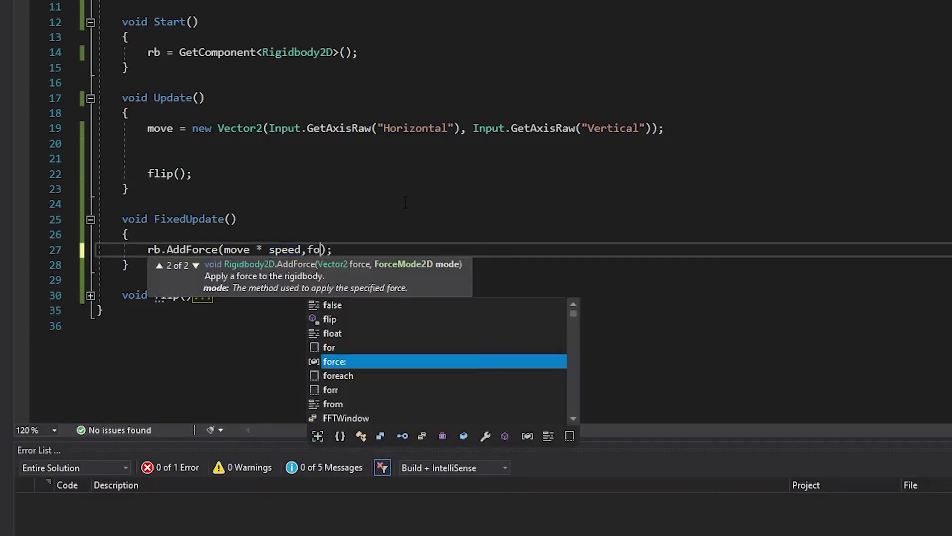
{"action": "type", "text": "rce"}
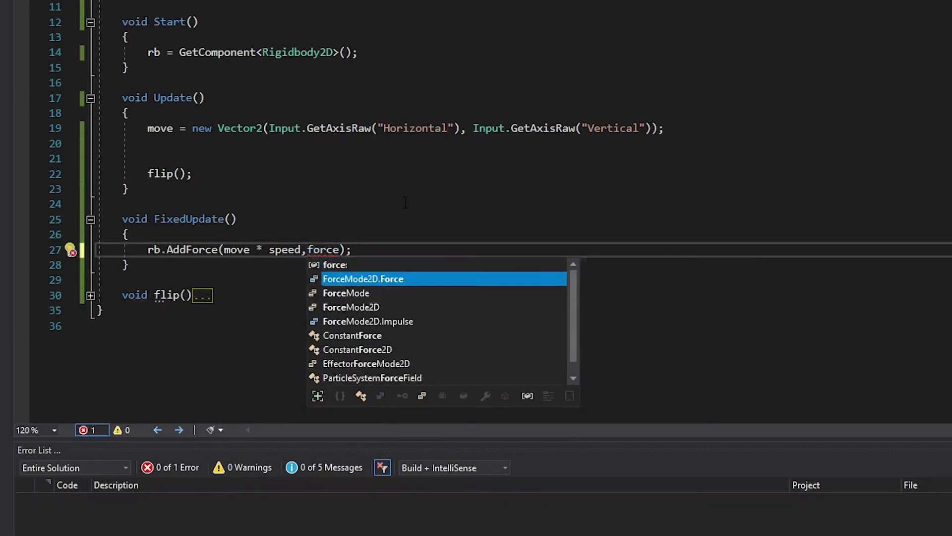
Complete the AddForce call with ForceMode2D.Impulse as its second argument
{"action": "key", "text": "Down"}
{"action": "key", "text": "Down"}
{"action": "key", "text": "Tab"}
{"action": "type", "text": "."}
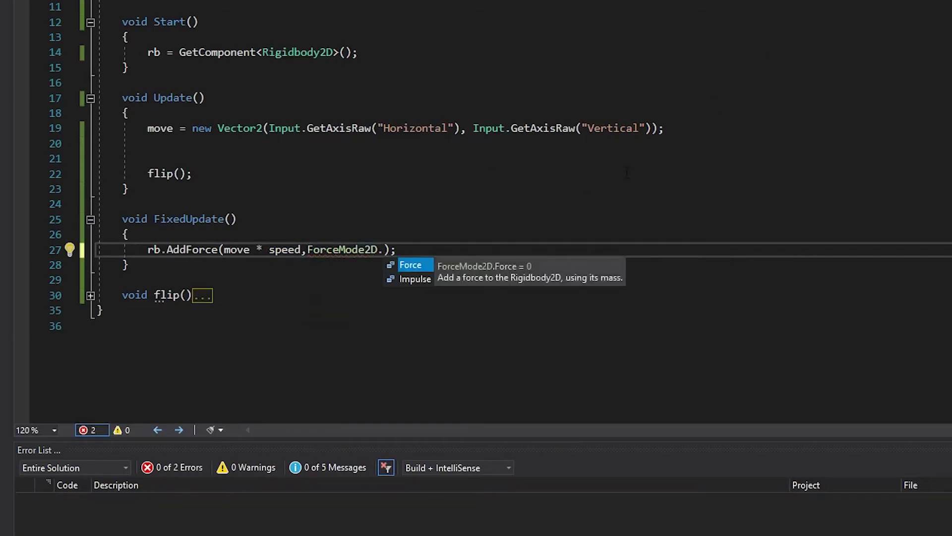
{"action": "left_click", "coordinate": [417, 277]}
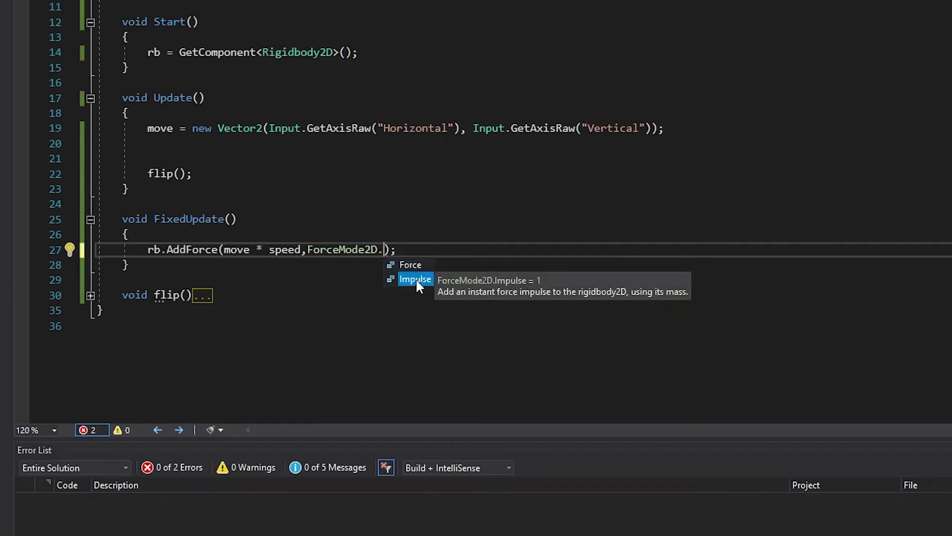
{"action": "key", "text": "Tab"}
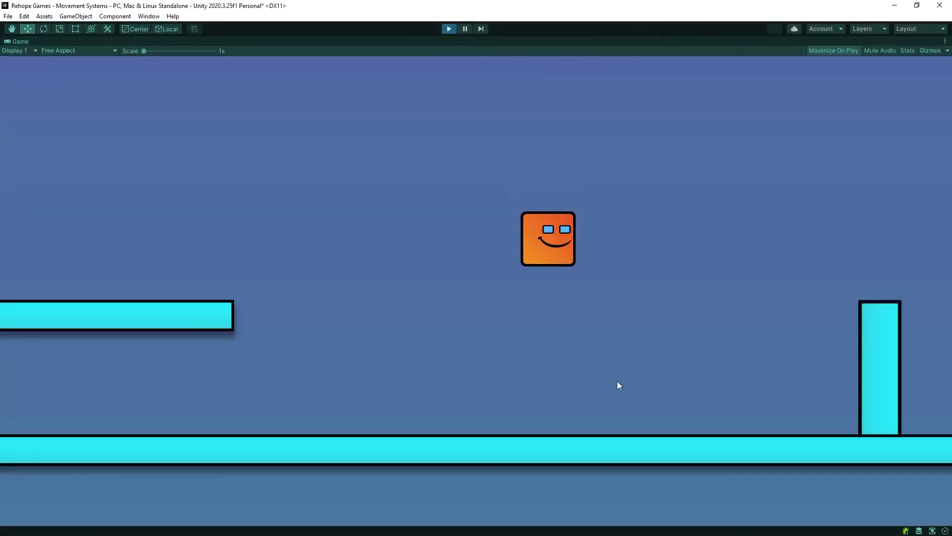
Test-run the impulse movement by dashing the player right, then stop the game
{"action": "key", "text": "shift+Left"}
{"action": "key", "text": "shift+Right"}
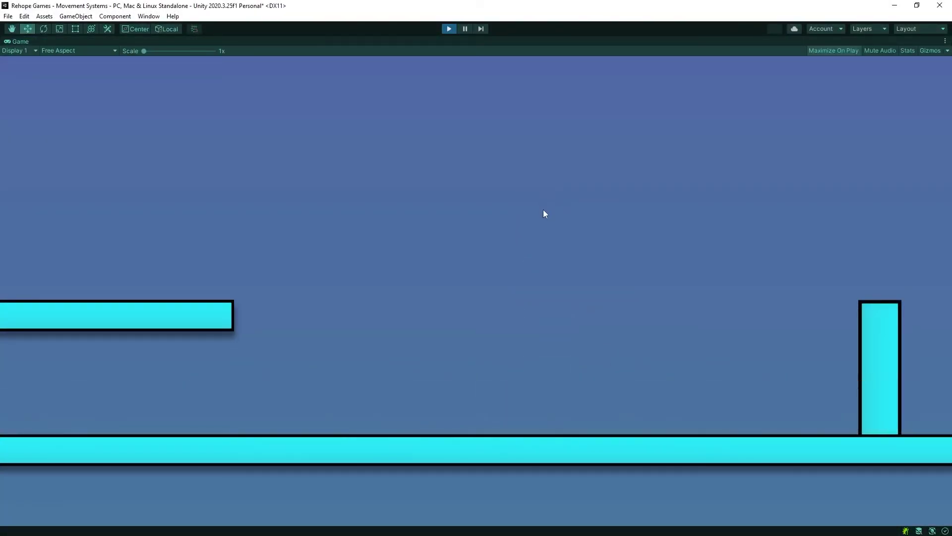
{"action": "left_click", "coordinate": [449, 29]}
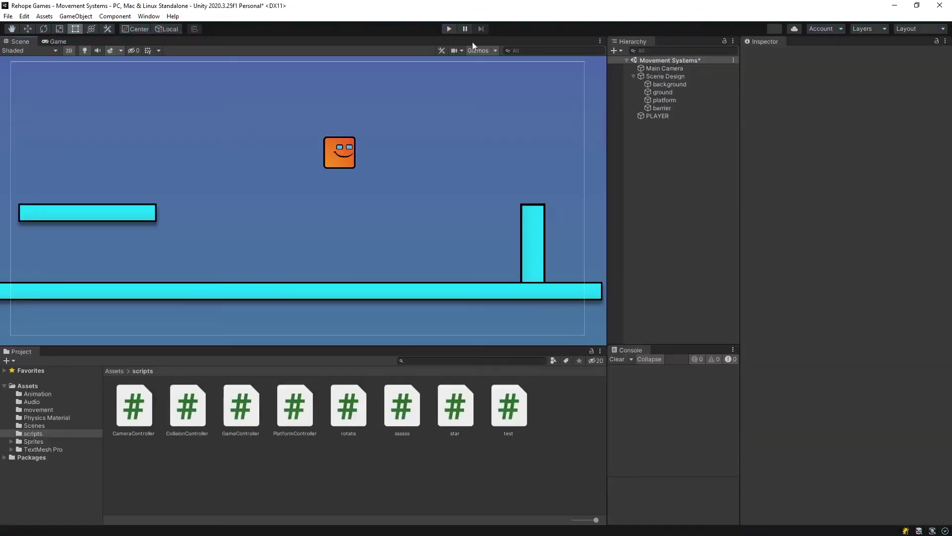
Set PLAYER's Movement Controller Speed to 1 and run the game again
{"action": "left_click", "coordinate": [661, 115]}
{"action": "left_click", "coordinate": [844, 182]}
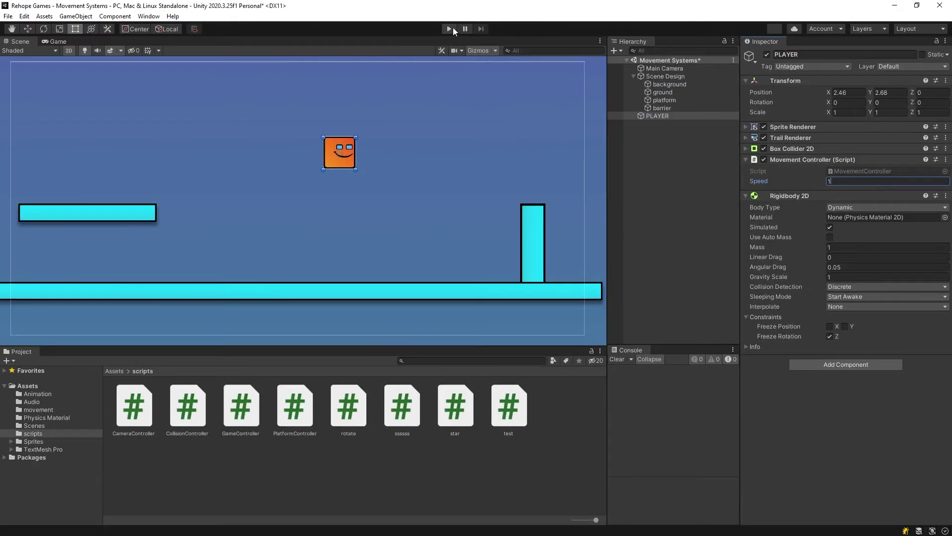
{"action": "left_click", "coordinate": [449, 28]}
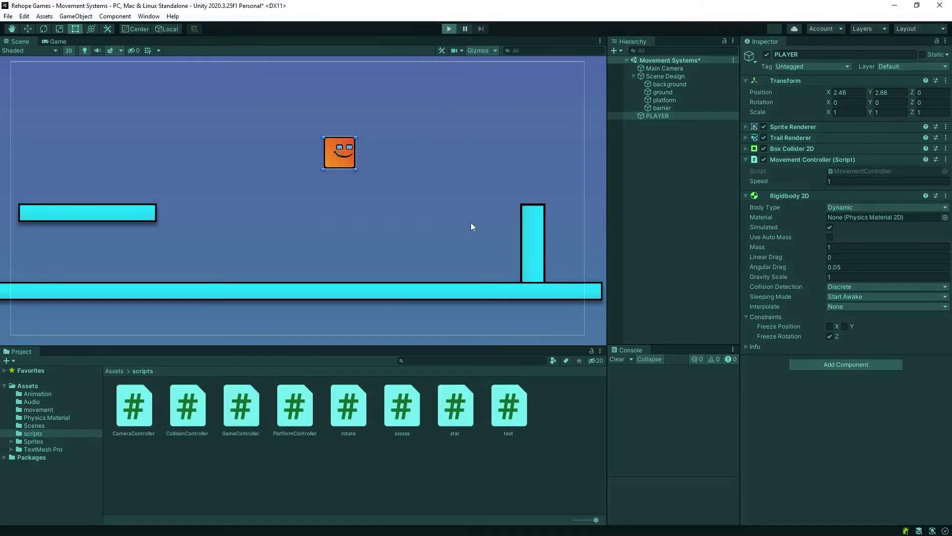
Dash the player left and right along the floor to test impulse at Speed 1
{"action": "key", "text": "a"}
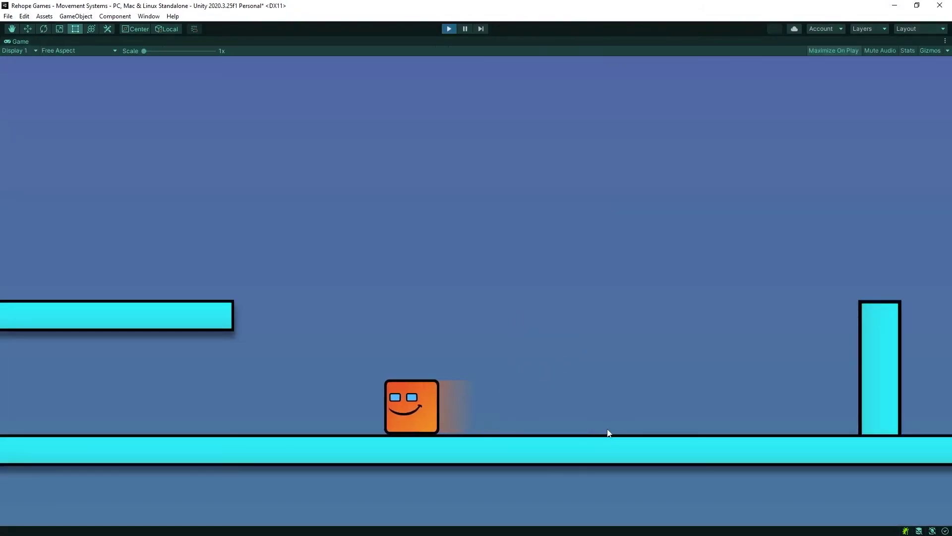
{"action": "key", "text": "d"}
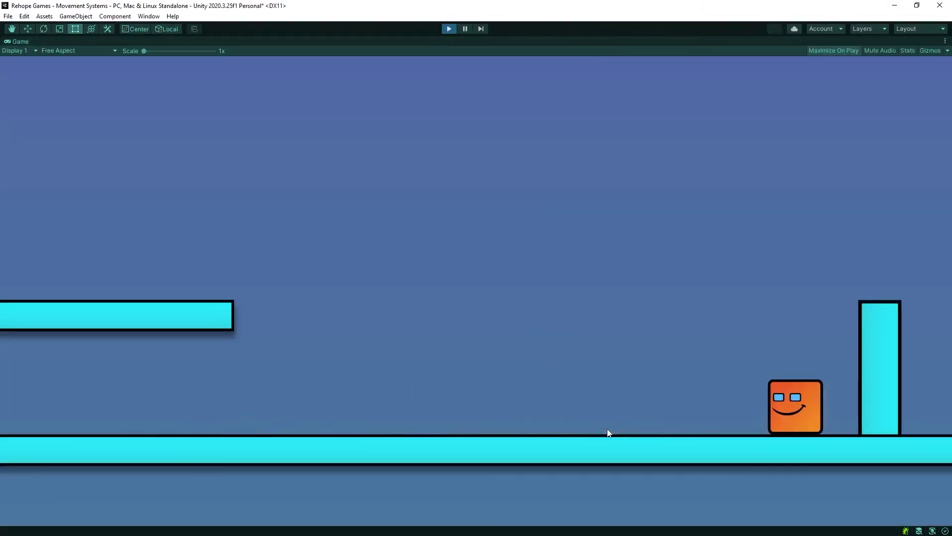
{"action": "key", "text": "a"}
{"action": "key", "text": "d"}
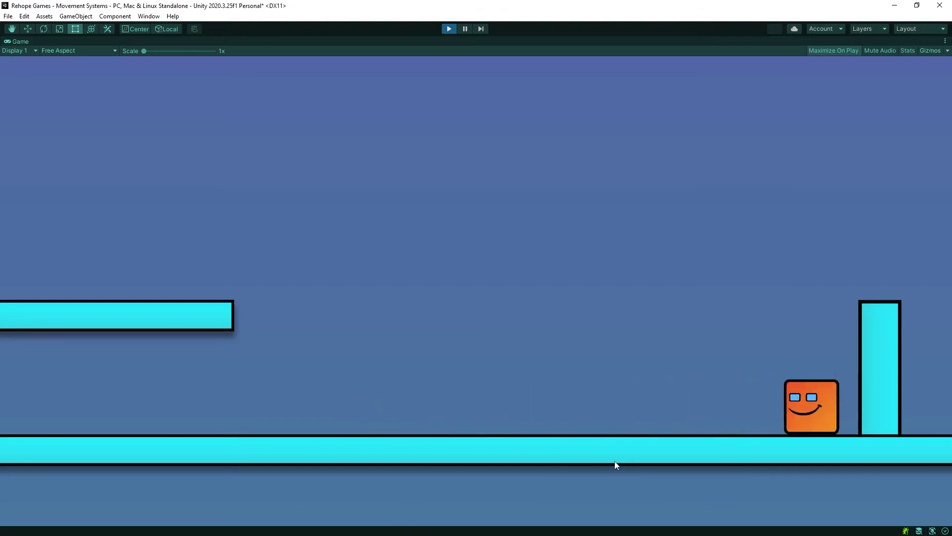
{"action": "key", "text": "a"}
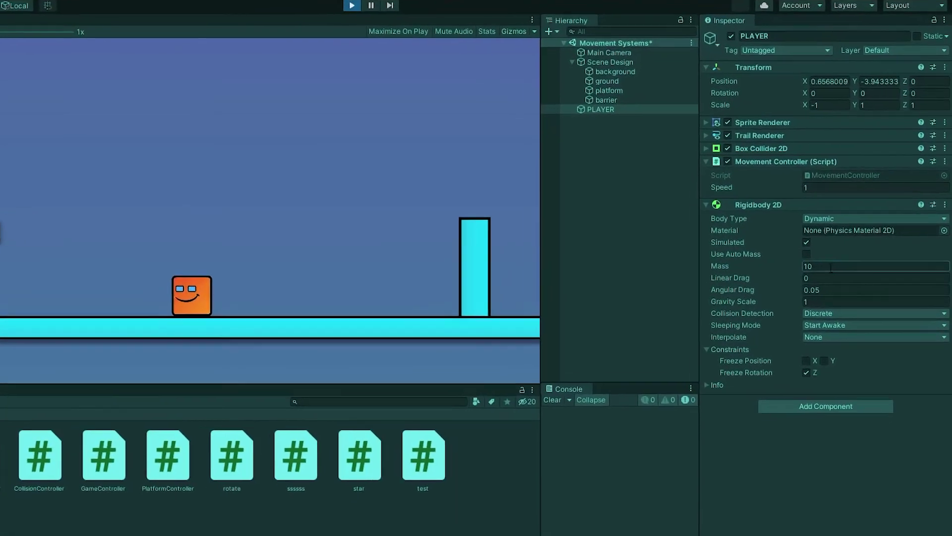
Set PLAYER's Rigidbody 2D Mass to 100 and test moving the player left and back
{"action": "left_click", "coordinate": [851, 247]}
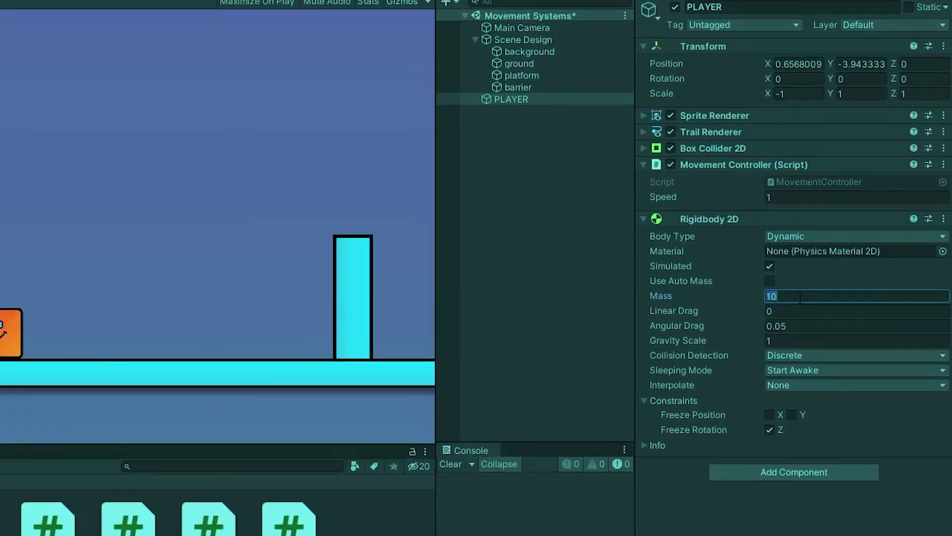
{"action": "type", "text": "0"}
{"action": "key", "text": "Return"}
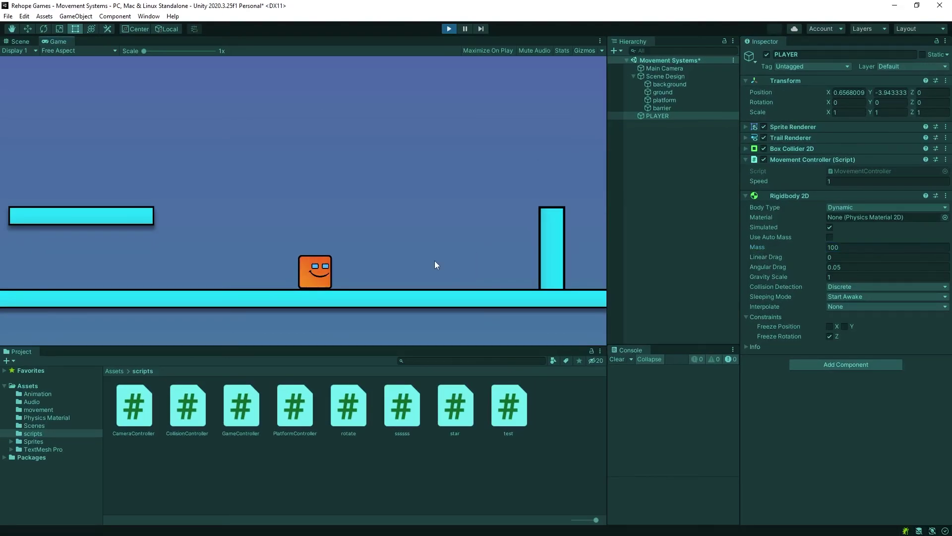
{"action": "key", "text": "Left"}
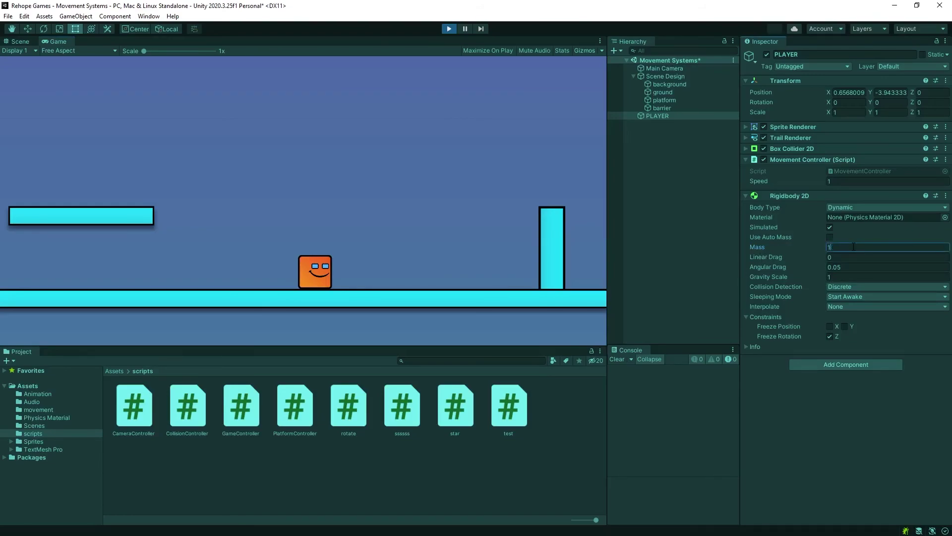
{"action": "key", "text": "Left"}
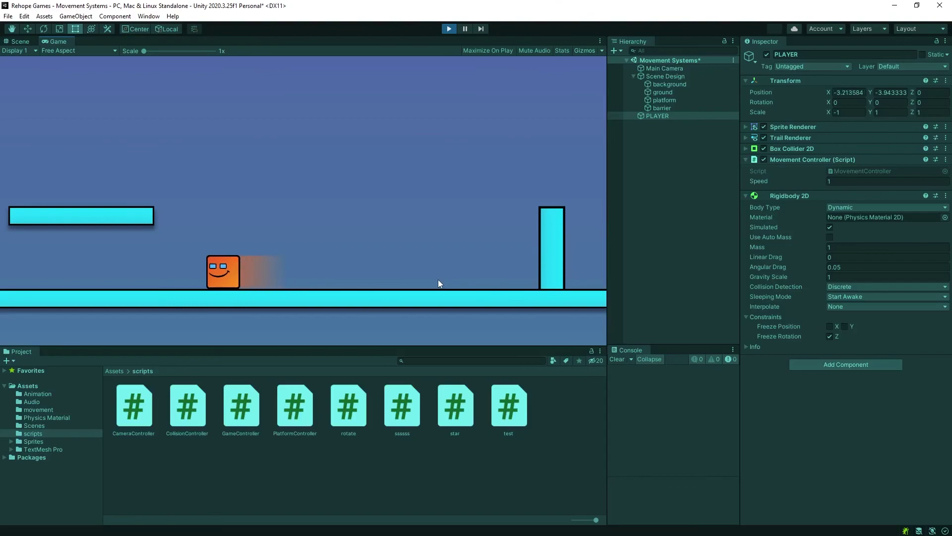